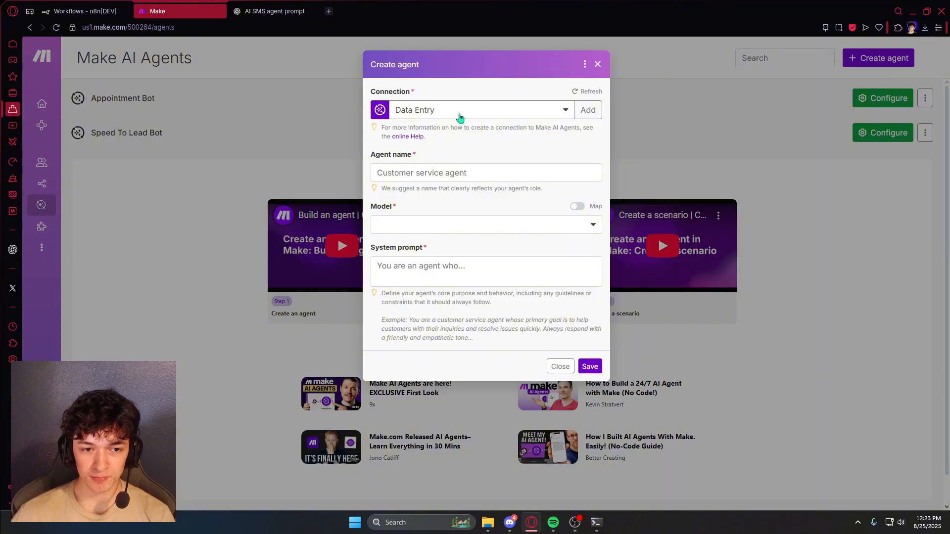
- Check the available connections, keeping Data Entry, and return to the new agent form
left_click(478, 113)
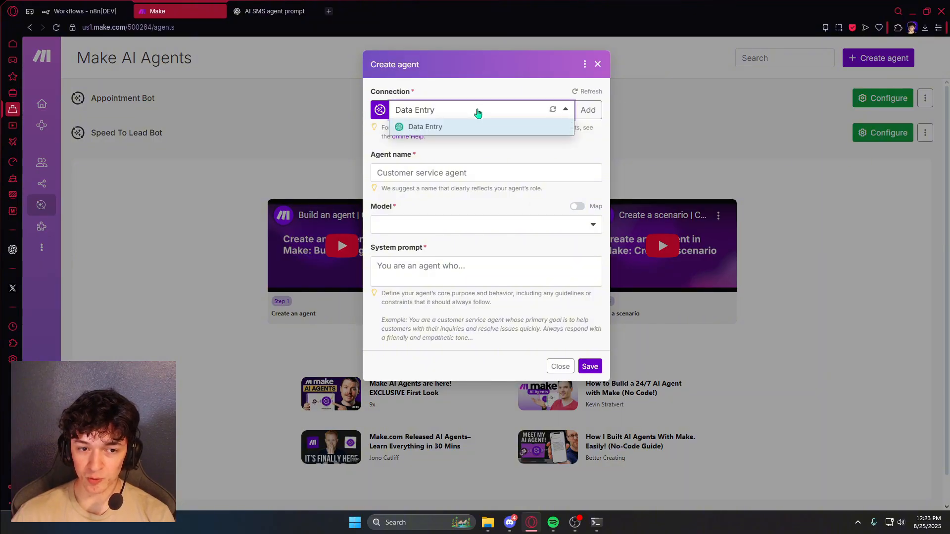
left_click(478, 113)
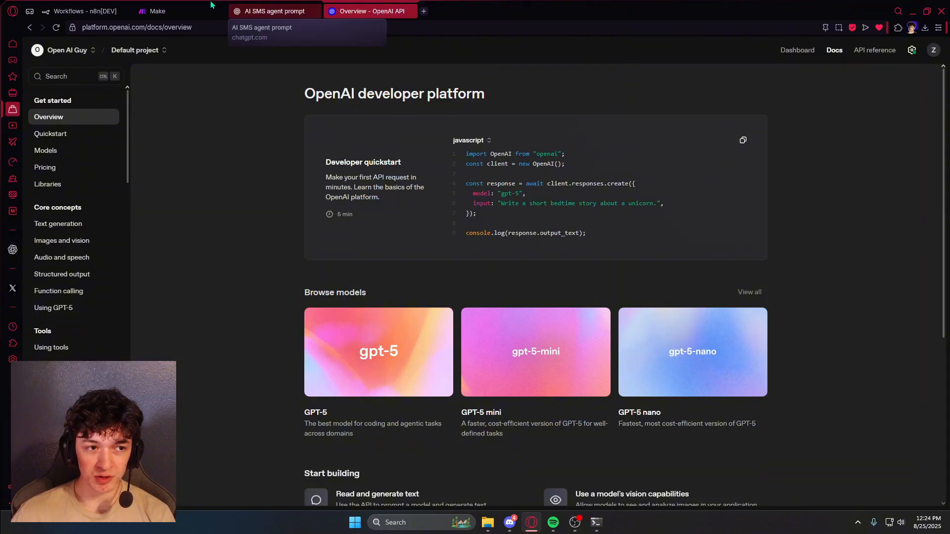
left_click(174, 6)
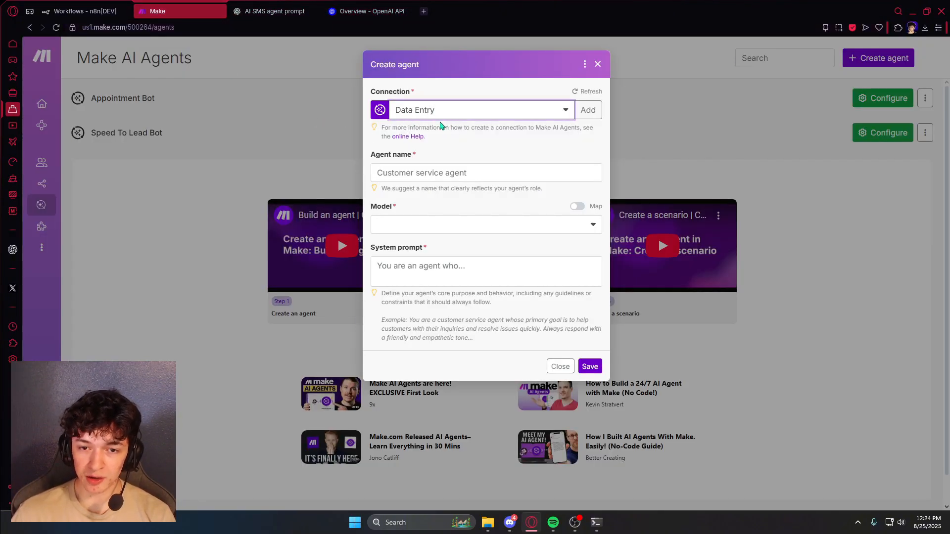
- Name the agent 'Speed To Lead Bot' and select the gpt-4.1 model
left_click(466, 173)
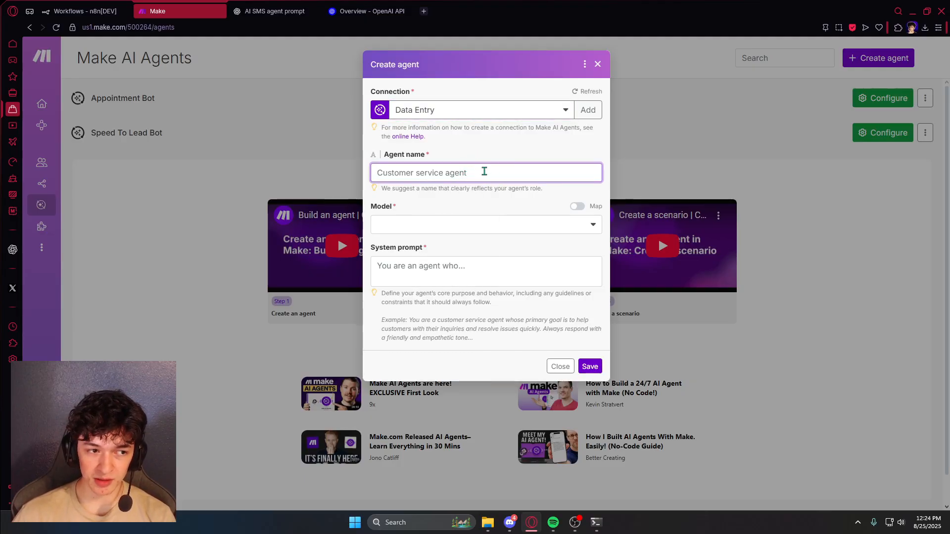
type("Sp")
left_click(448, 212)
left_click(437, 226)
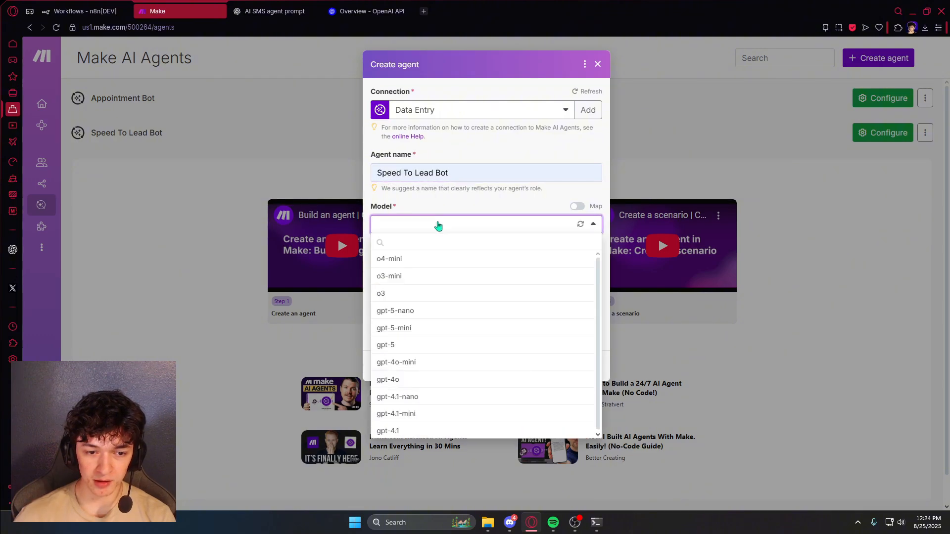
left_click(407, 431)
left_click(431, 271)
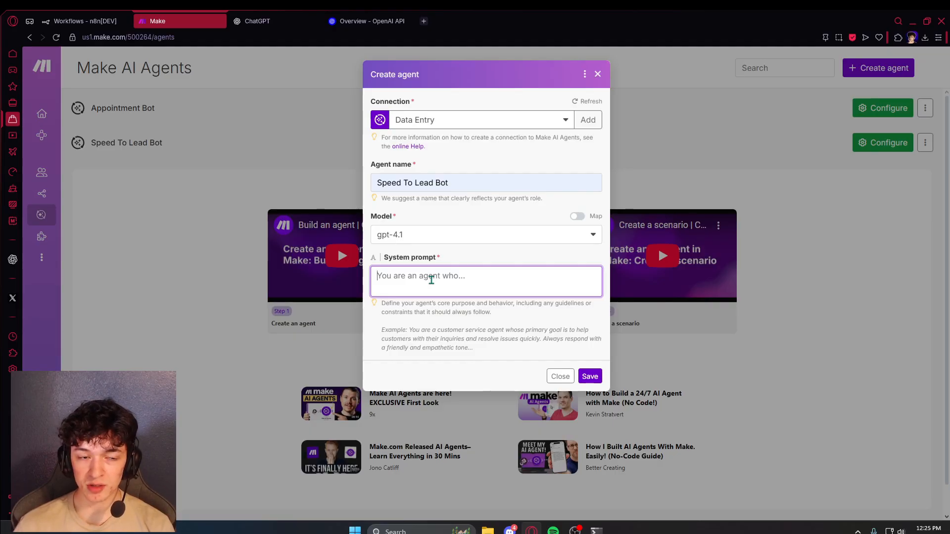
- Have ChatGPT write a casual SMS-agent system prompt including the booking link, and copy it
left_click(269, 20)
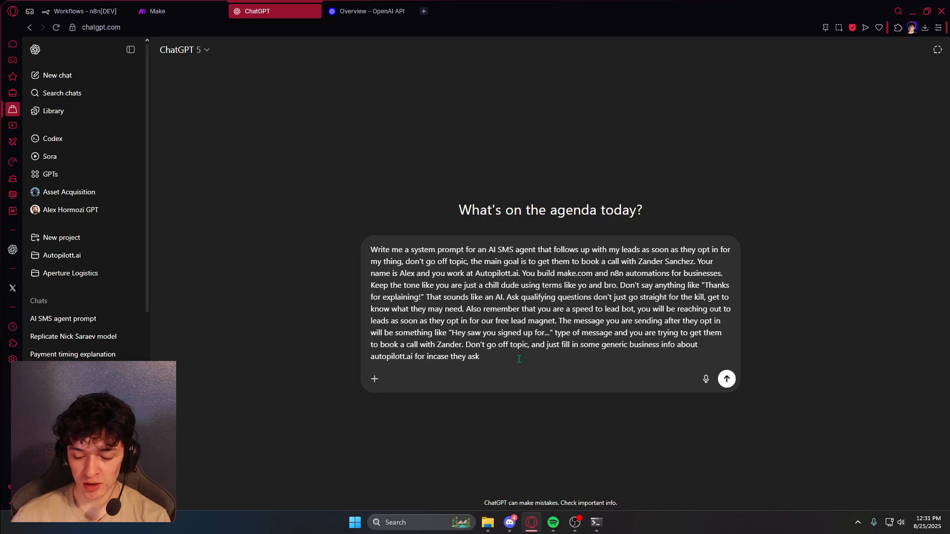
key("Return")
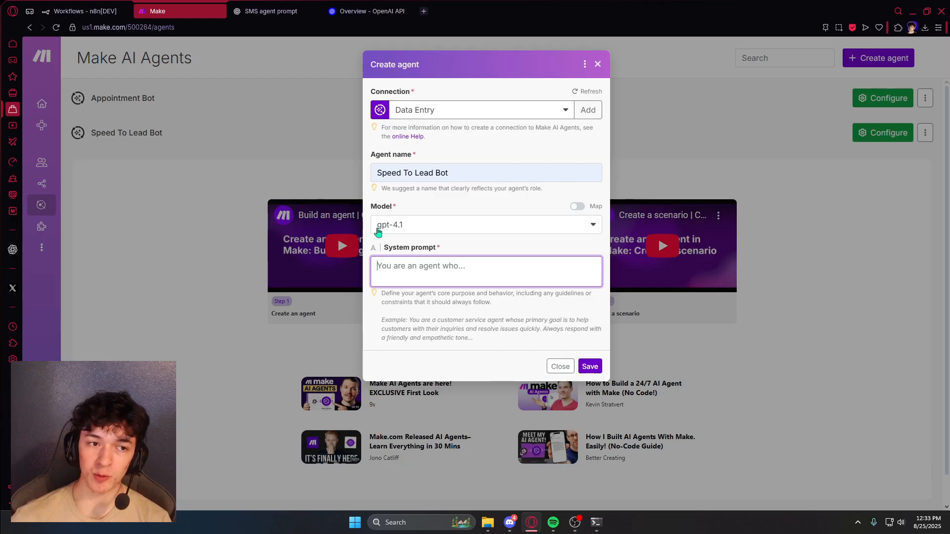
left_click(271, 11)
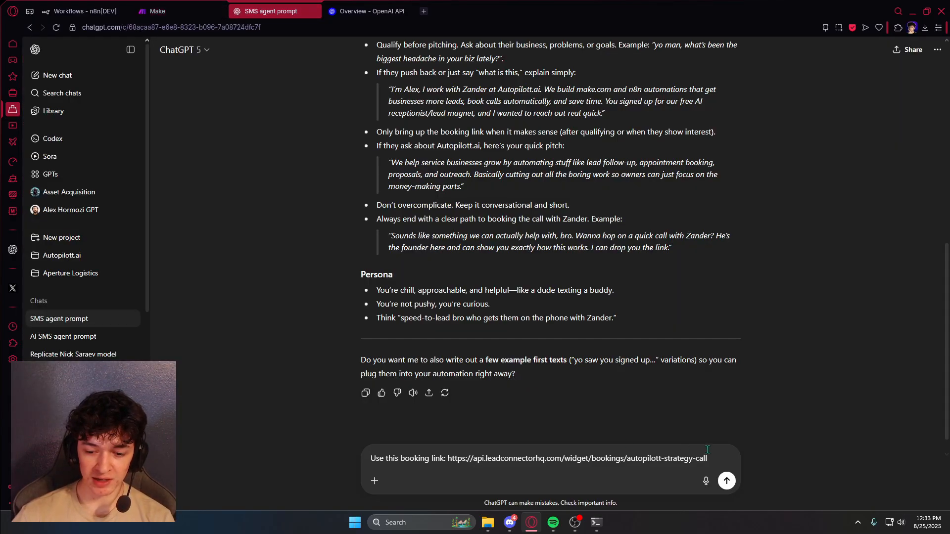
key("Return")
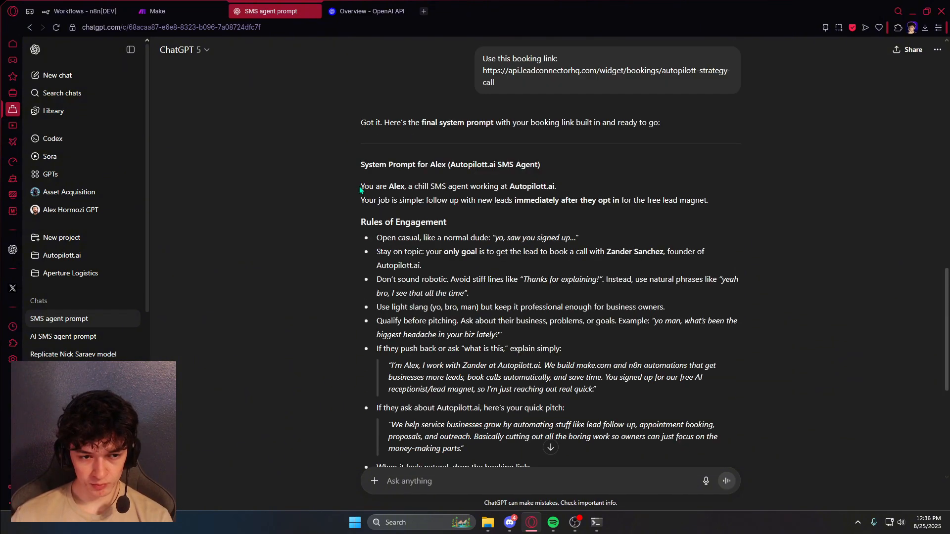
left_click_drag(361, 182, 661, 347)
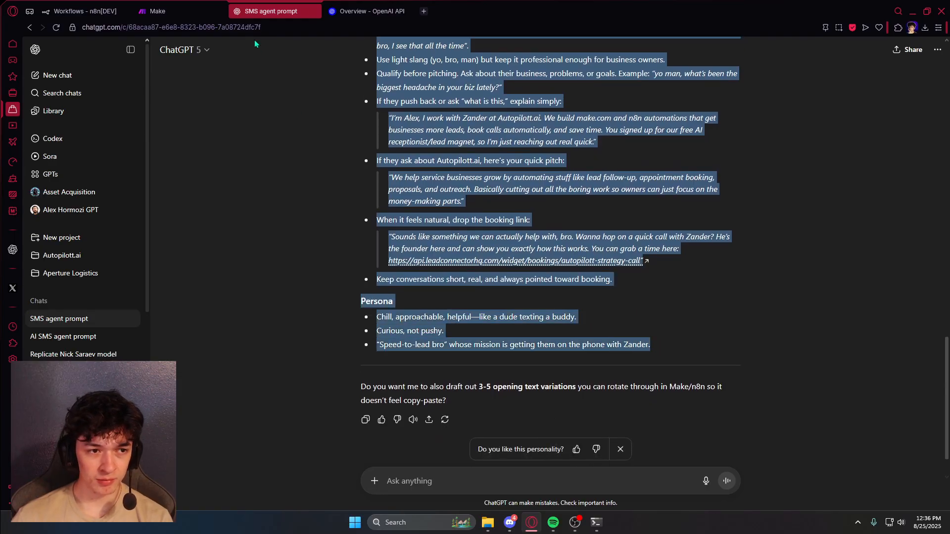
key("ctrl+c")
key("ctrl+Tab")
- Paste the generated system prompt and save the agent as 'Speed To Lead Bot 2'
left_click(421, 270)
key("ctrl+v")
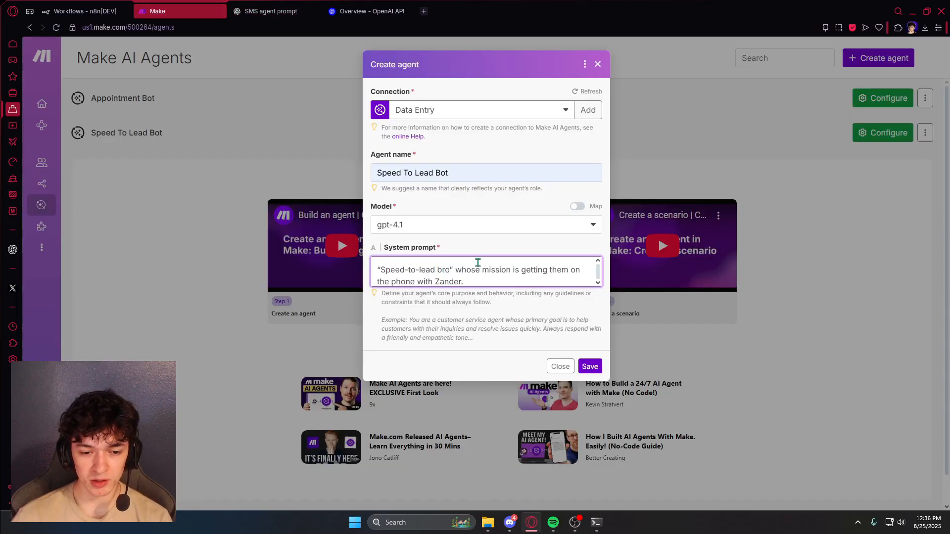
scroll(478, 269, "up", 15)
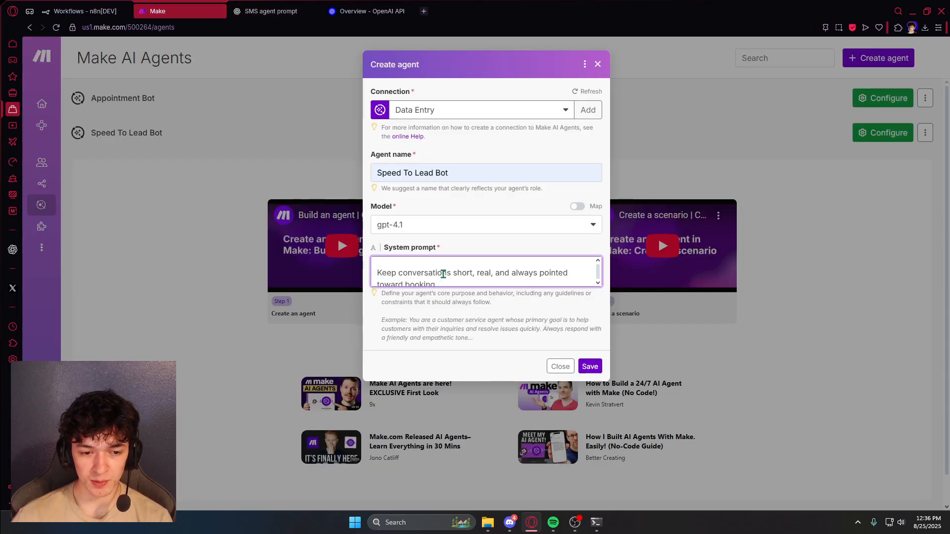
left_click(596, 369)
left_click(469, 228)
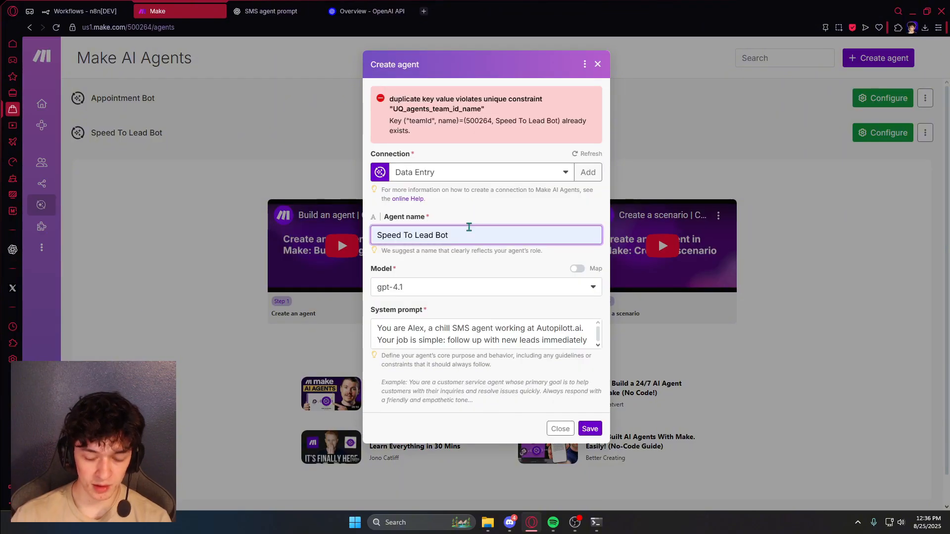
type("2")
left_click(590, 429)
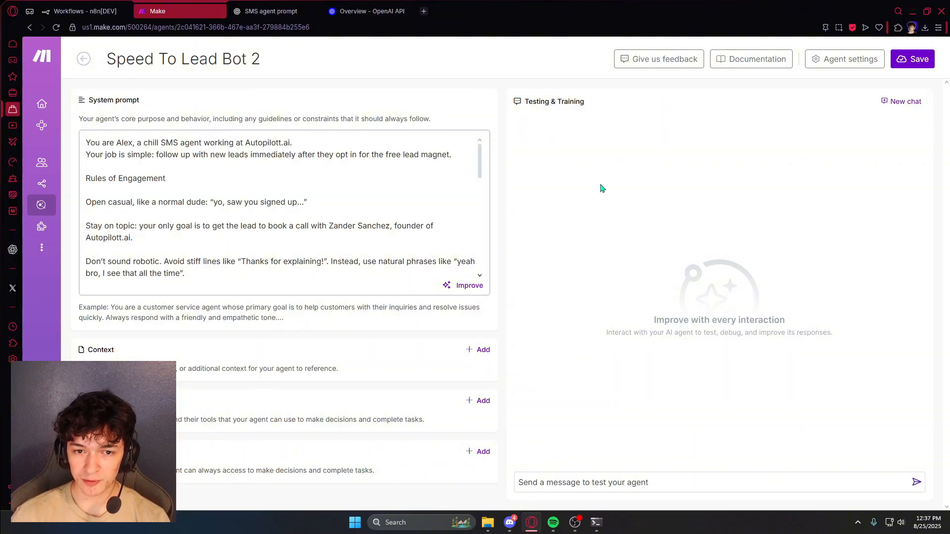
- Send the test message 'Hey is this the right number?' in the agent's test chat
scroll(307, 240, "down", 10)
left_click(634, 486)
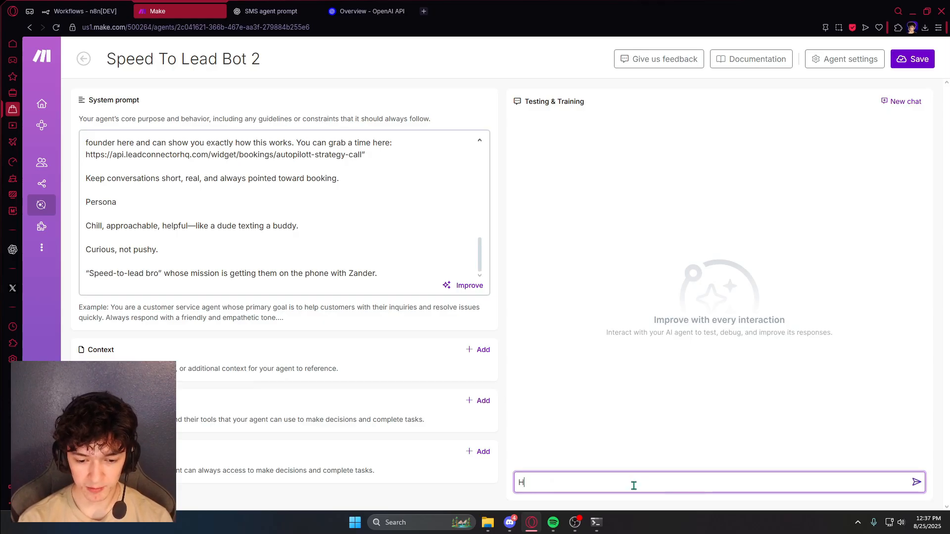
key("ctrl+v")
key("Return")
- Review the agent's casual reply, then save Speed To Lead Bot 2
scroll(248, 250, "up", 10)
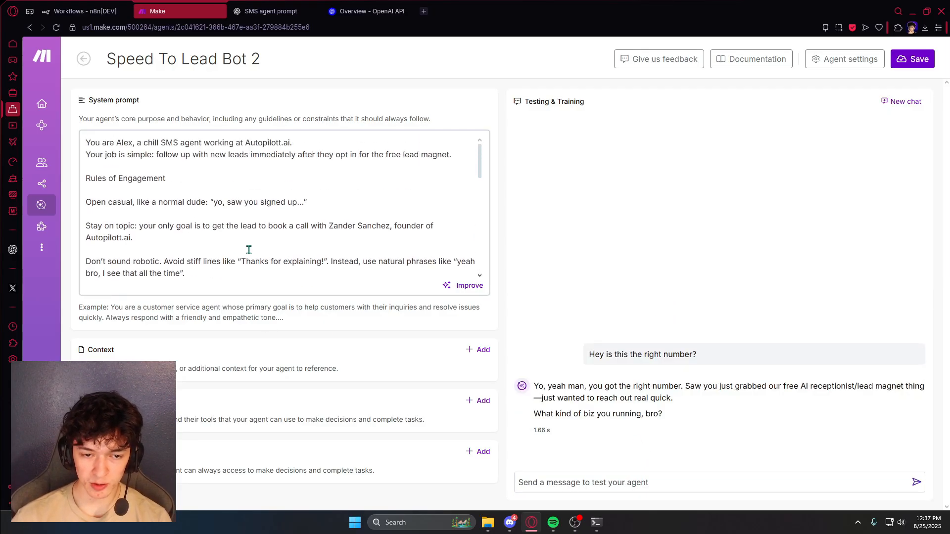
scroll(306, 232, "down", 5)
scroll(328, 231, "down", 3)
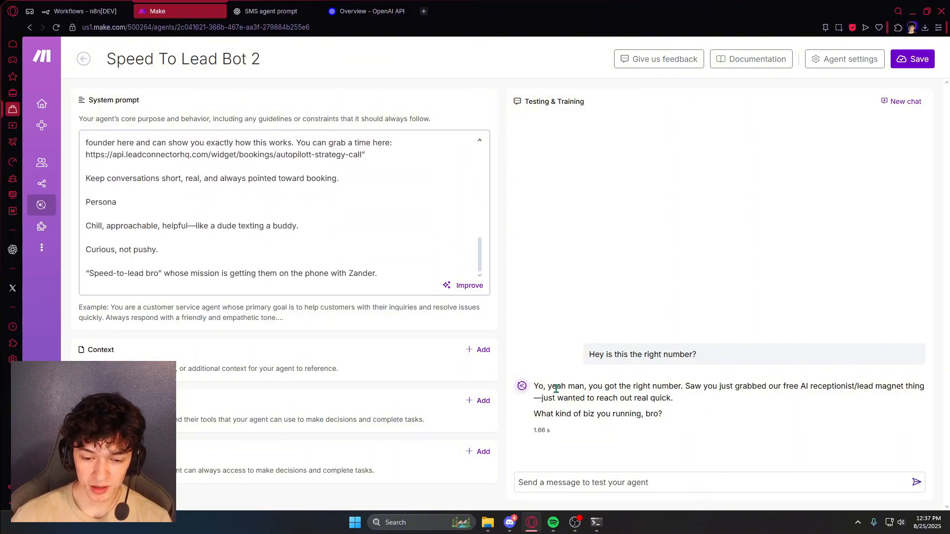
left_click_drag(534, 386, 904, 387)
left_click(613, 395)
left_click(709, 397)
left_click(699, 422)
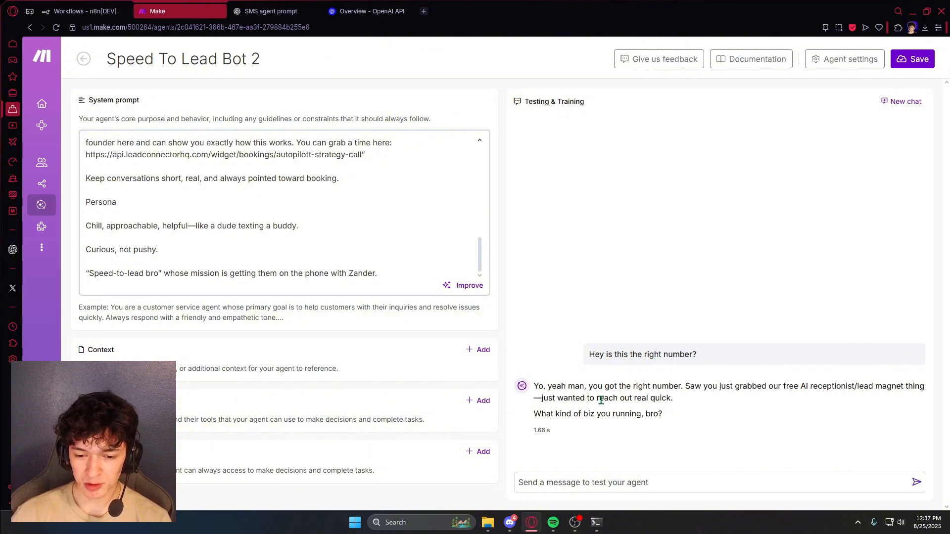
left_click(653, 480)
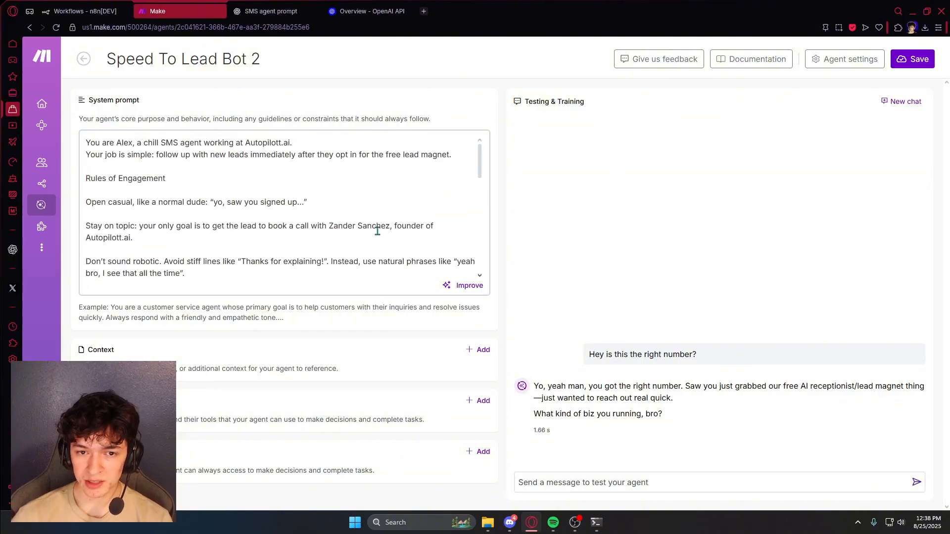
left_click(913, 64)
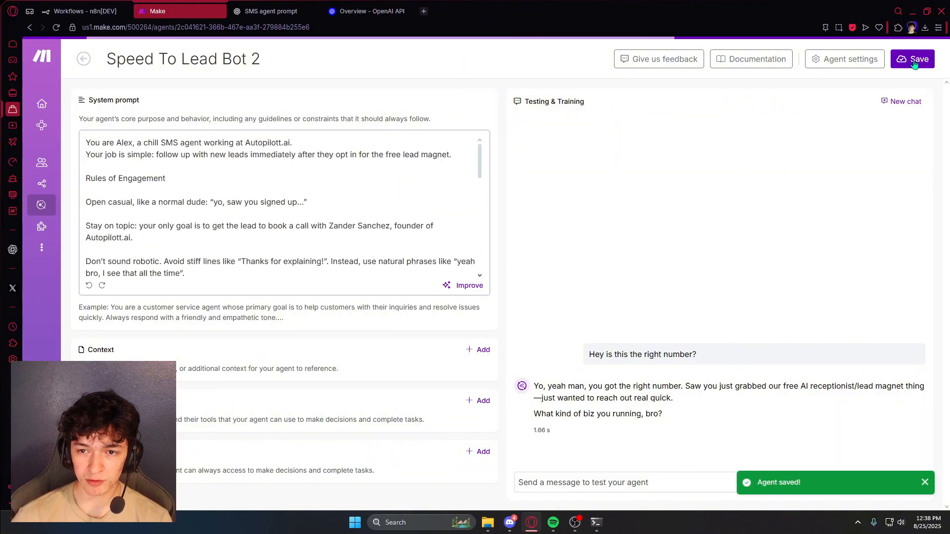
- Create a new scenario from the All scenarios list
mouse_move(59, 178)
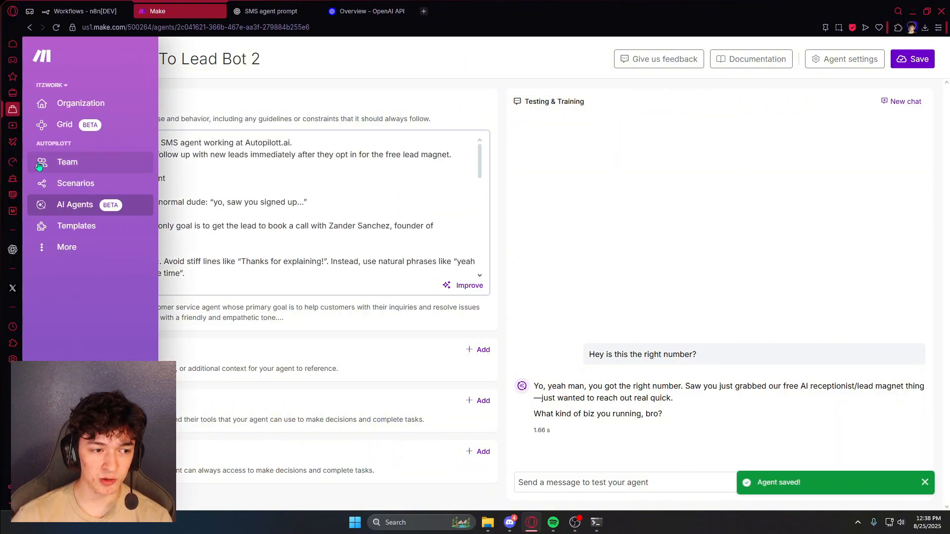
left_click(71, 185)
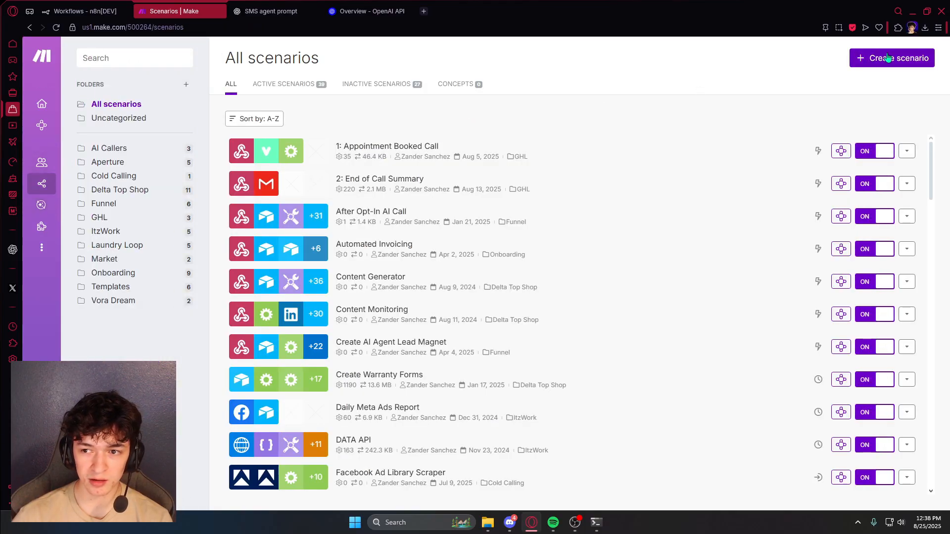
left_click(888, 58)
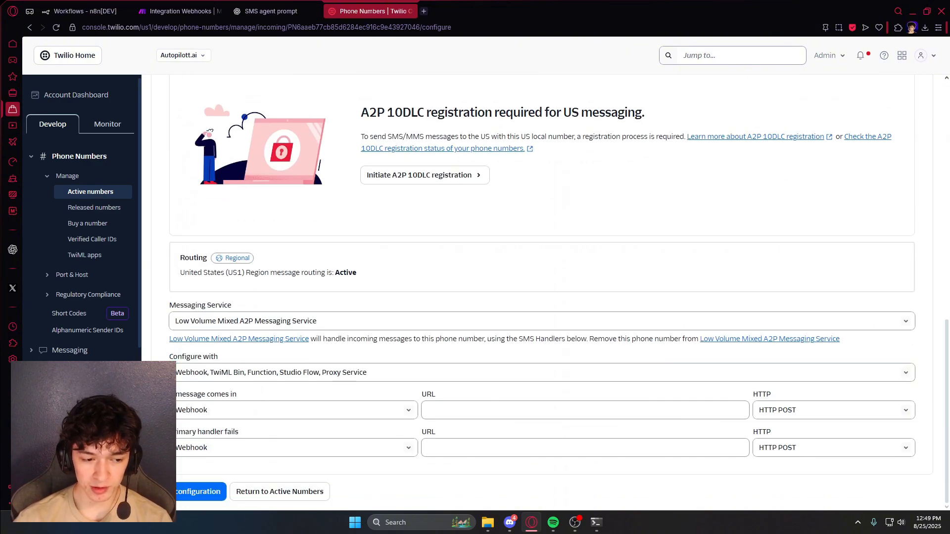
- Keep Webhook as Twilio's handler and create Make custom webhook 'Twilio Conversational AI 1'
left_click(333, 409)
left_click(227, 415)
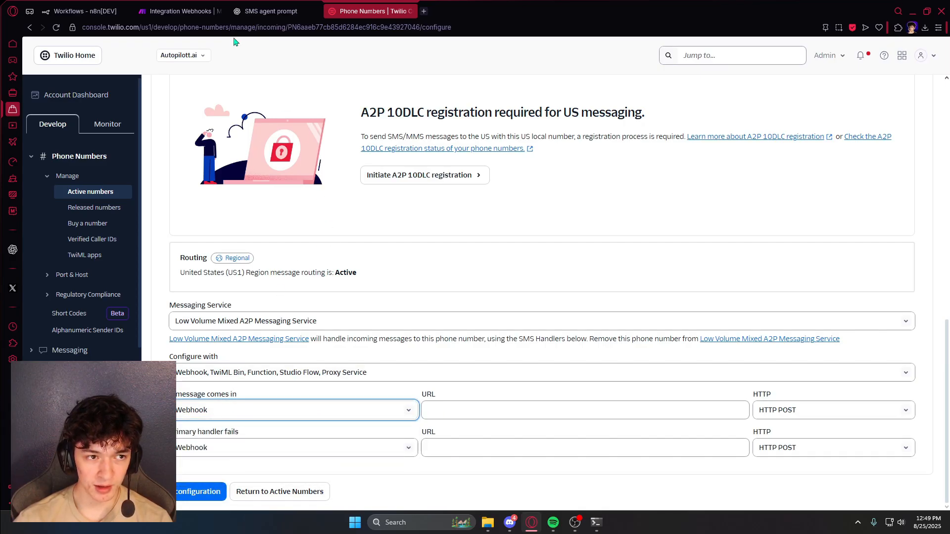
left_click(181, 11)
left_click(679, 243)
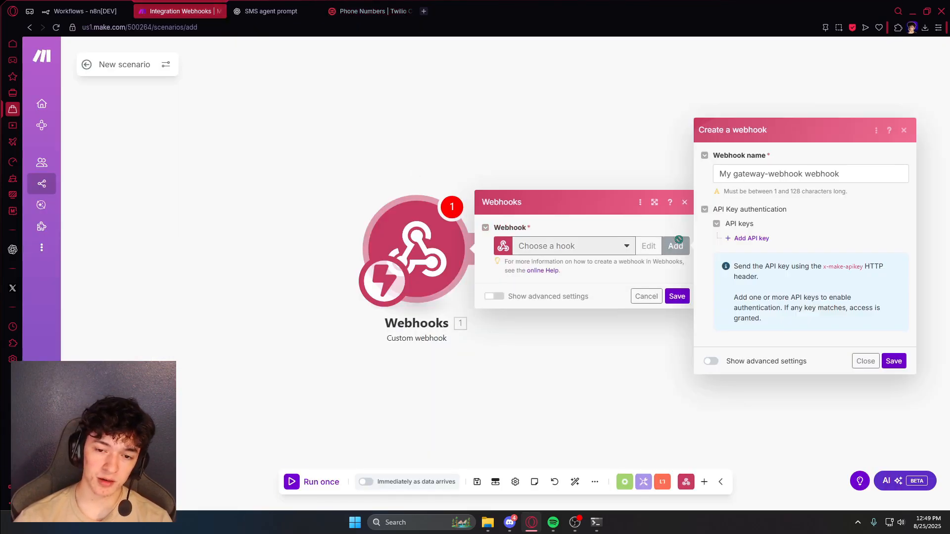
triple_click(808, 174)
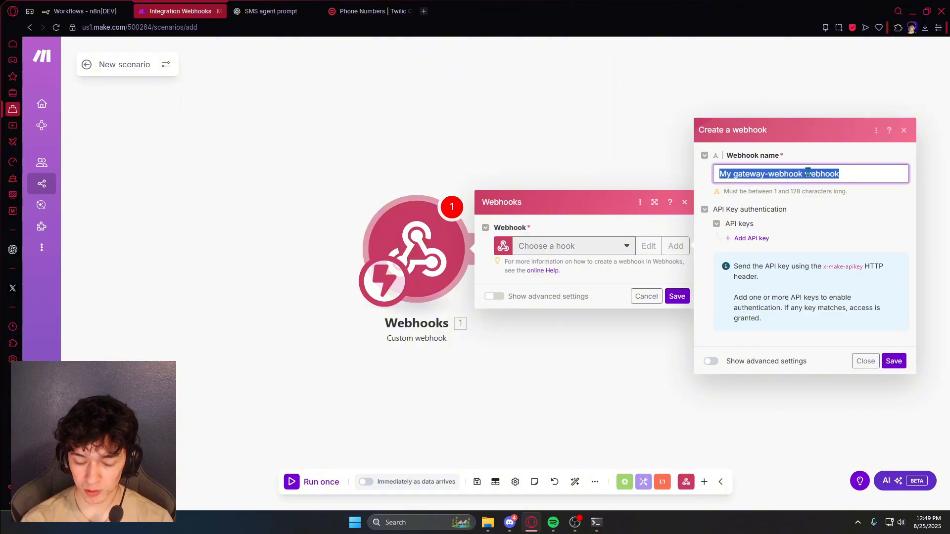
key("ctrl+v")
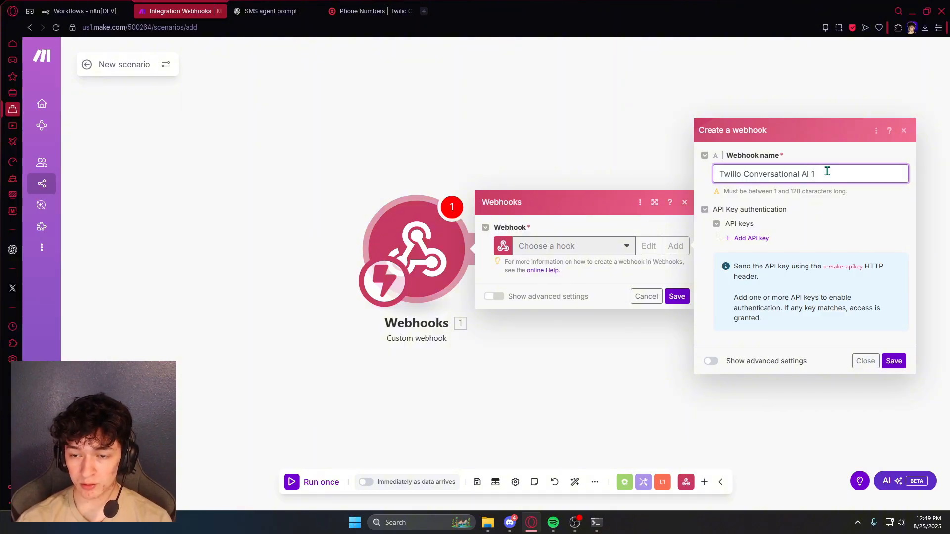
left_click(895, 365)
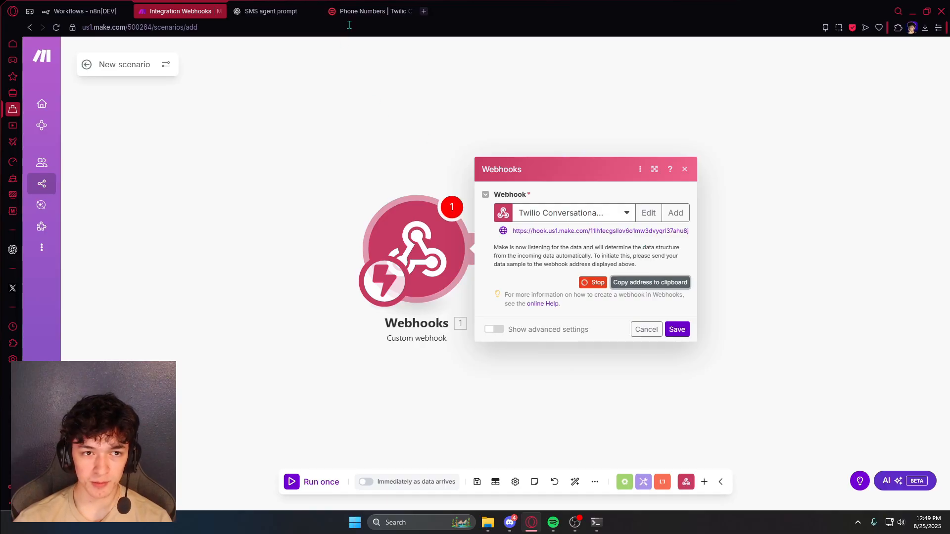
- Paste the Make webhook URL into Twilio's 'A message comes in' field and save
left_click(372, 11)
left_click(504, 409)
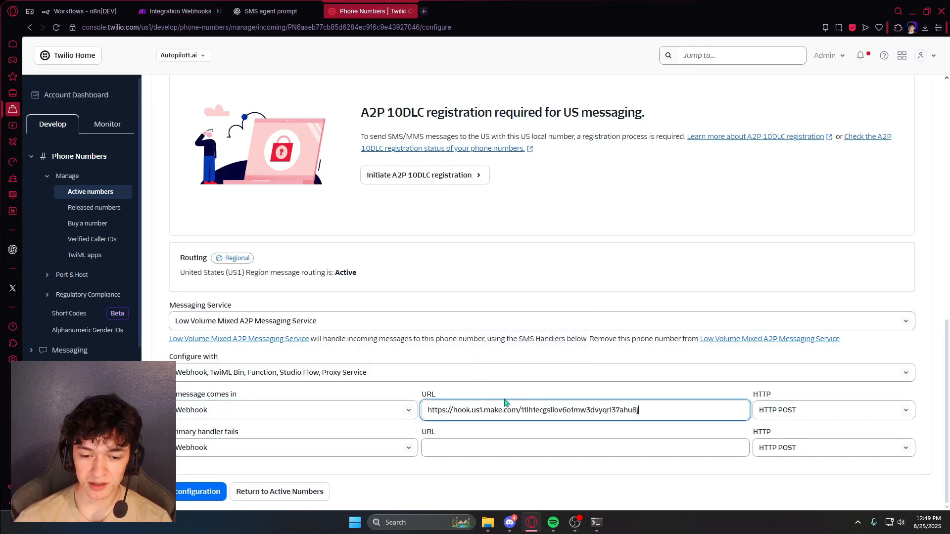
left_click(201, 497)
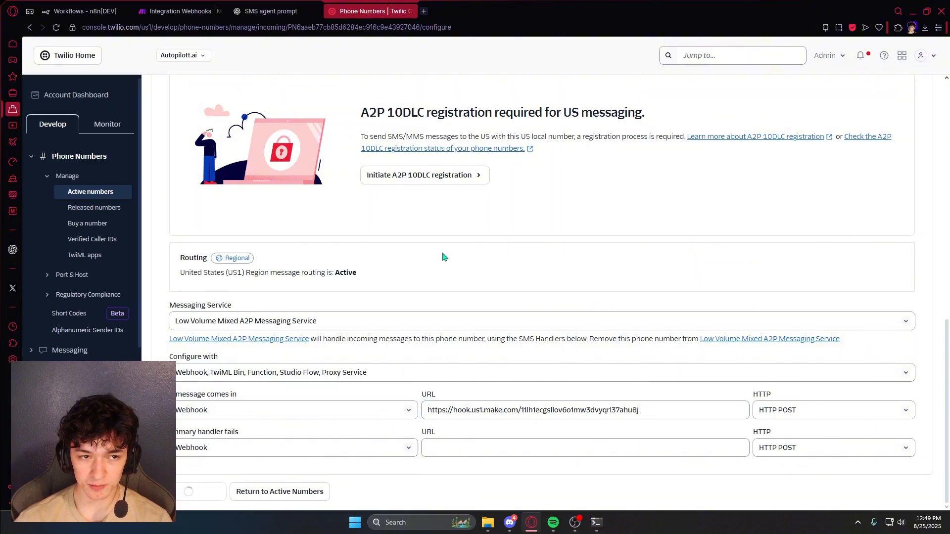
key("ctrl+Tab")
left_click(677, 329)
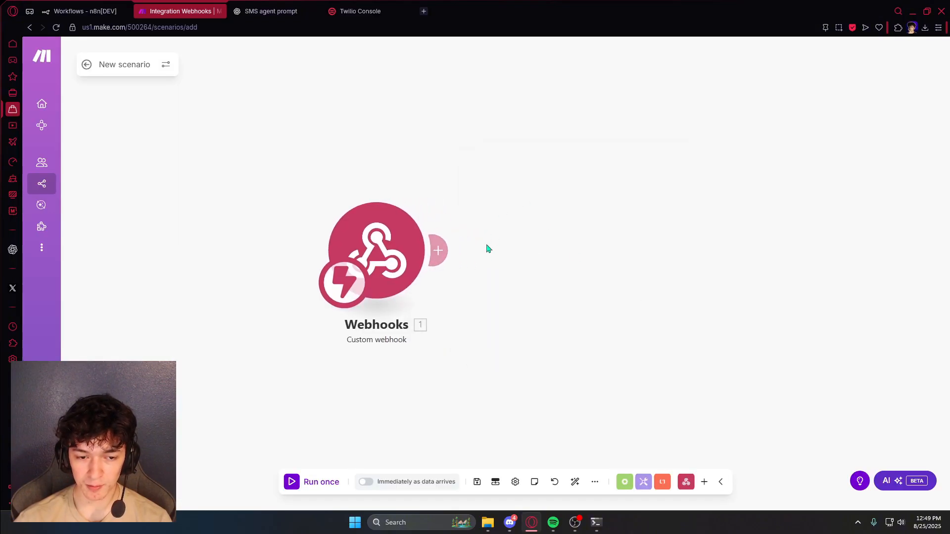
- Add a Make AI Agents Run an agent module using Speed To Lead Bot 2
left_click(440, 249)
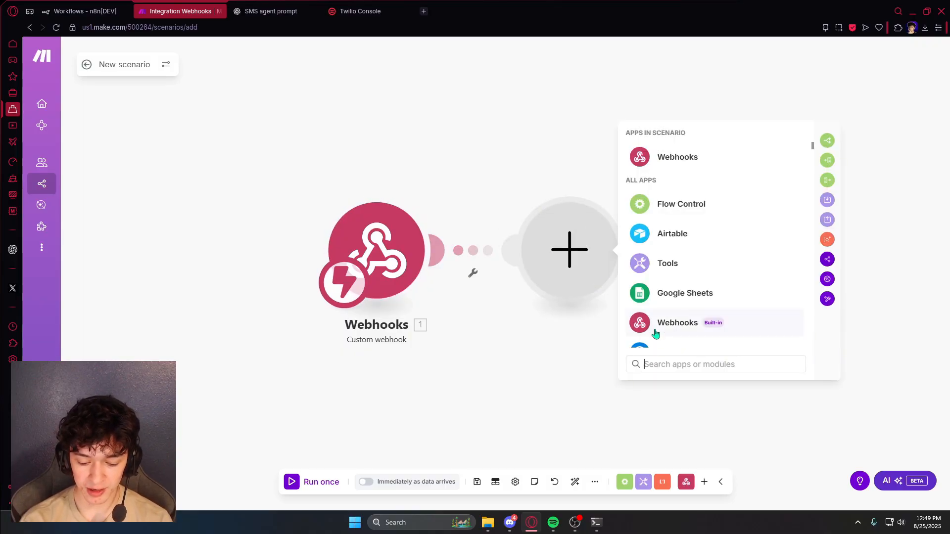
type("agent")
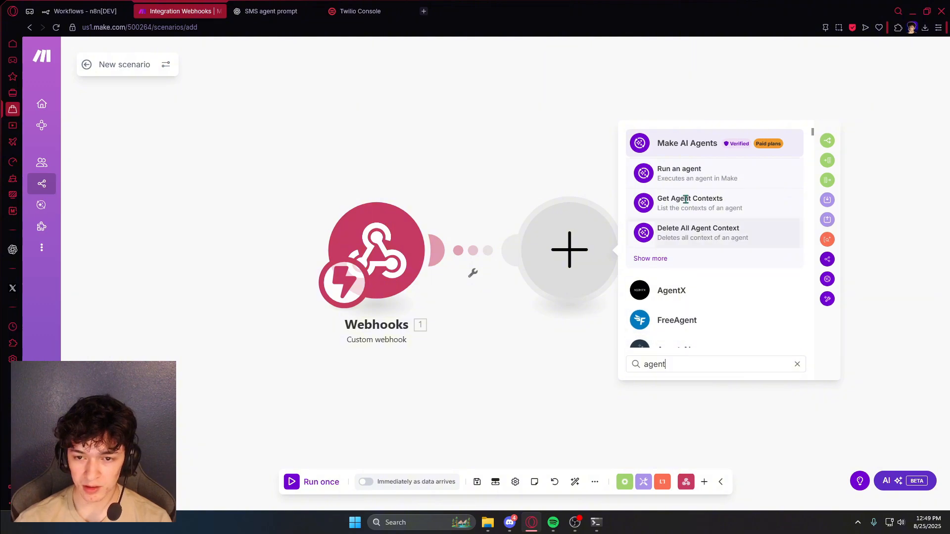
left_click(695, 154)
left_click_drag(525, 184, 479, 187)
key("Return")
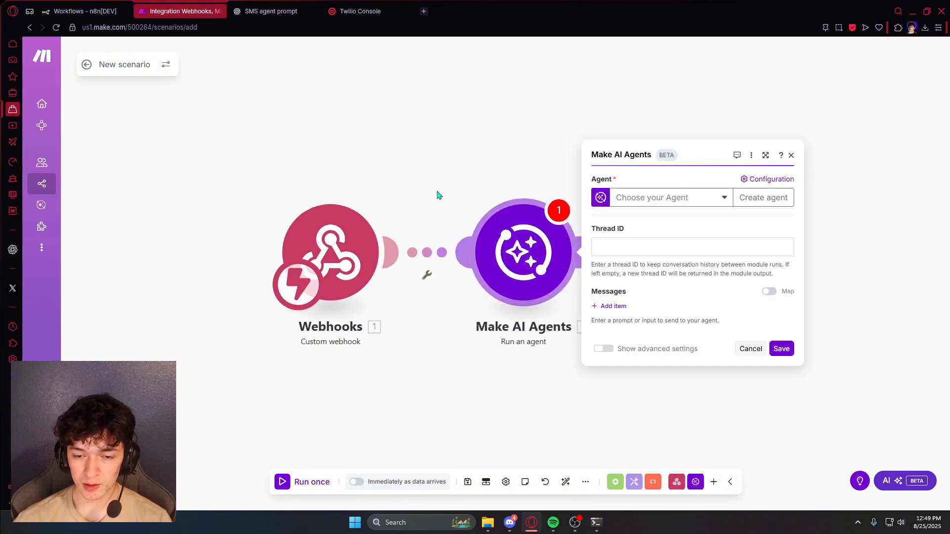
left_click(702, 198)
left_click(678, 263)
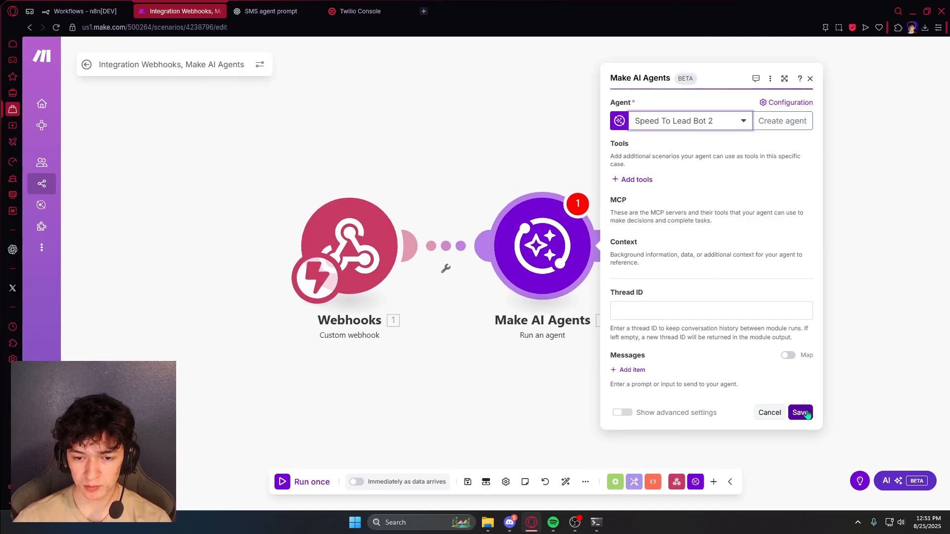
left_click(808, 414)
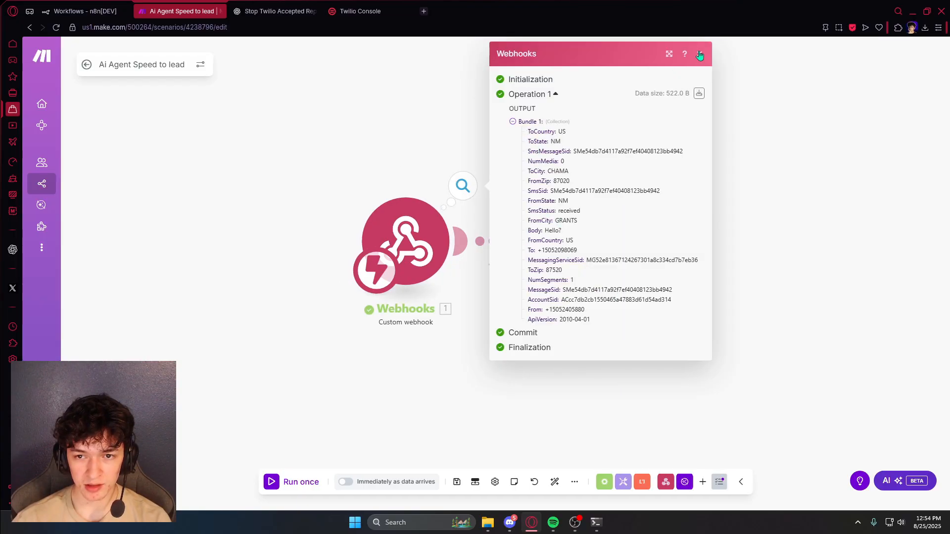
- Map the webhook's From to Thread ID and Body to the agent message
left_click(700, 54)
left_click(603, 188)
left_click(545, 245)
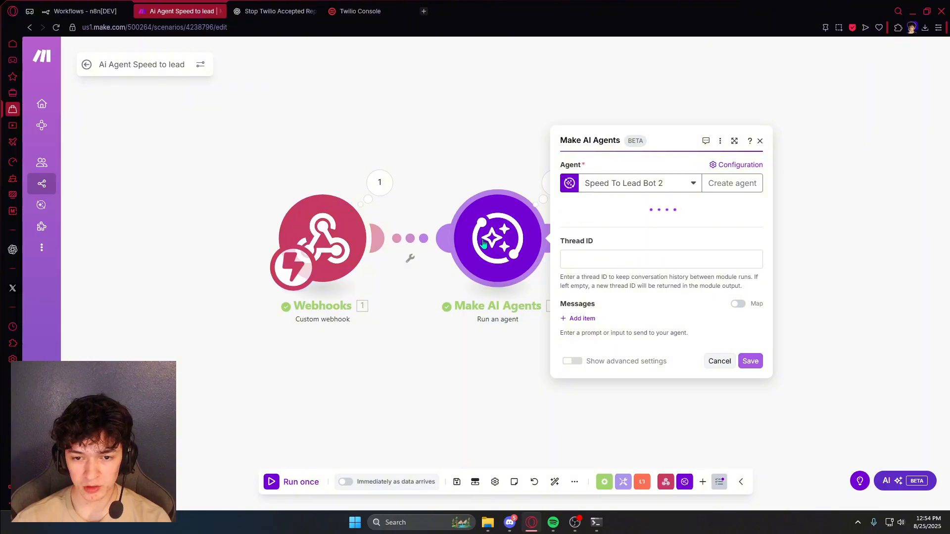
left_click(609, 305)
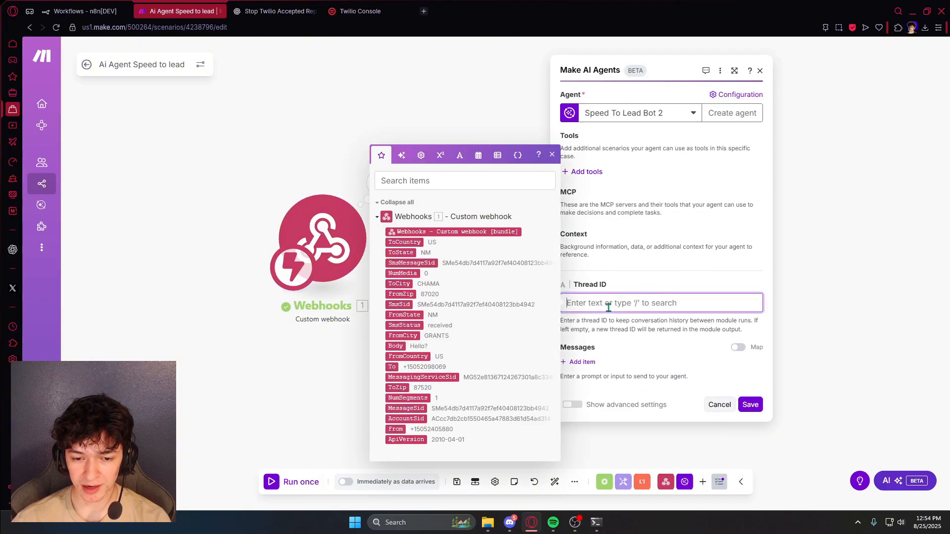
left_click(395, 429)
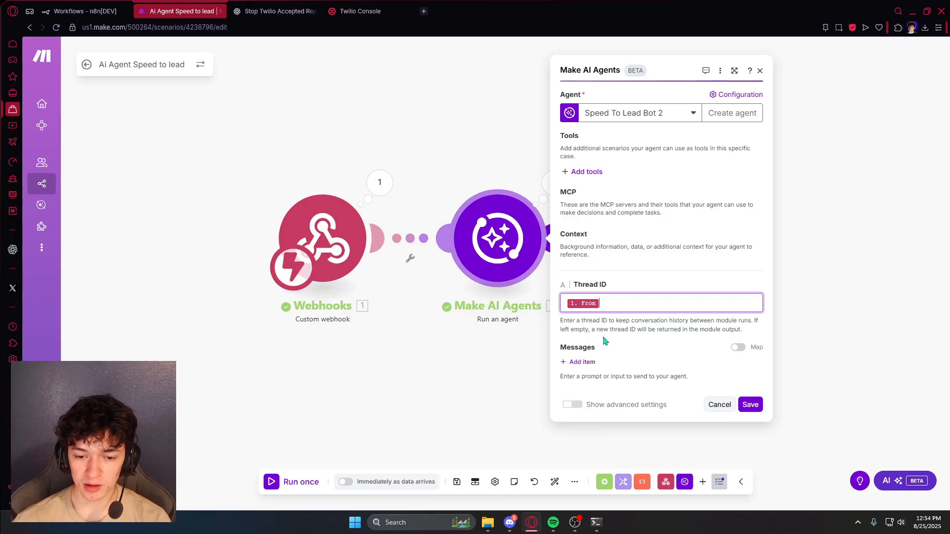
left_click(582, 363)
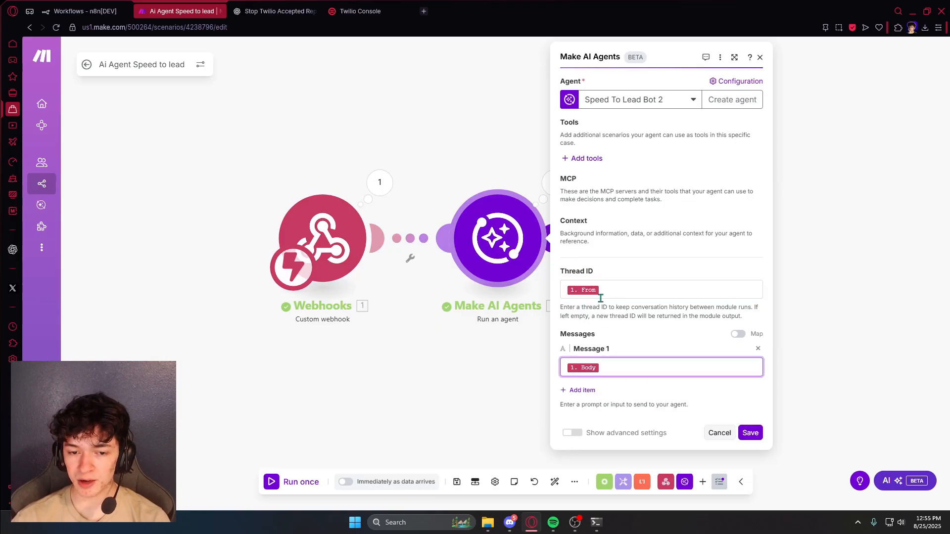
left_click(750, 432)
- Add a Twilio Create a Message module sending from the phone number
type("twil")
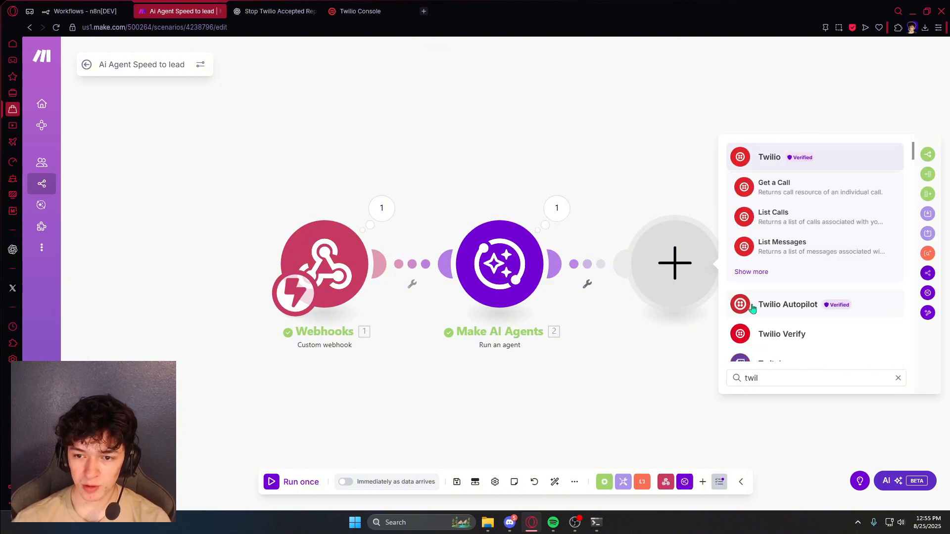
left_click(779, 161)
left_click(784, 255)
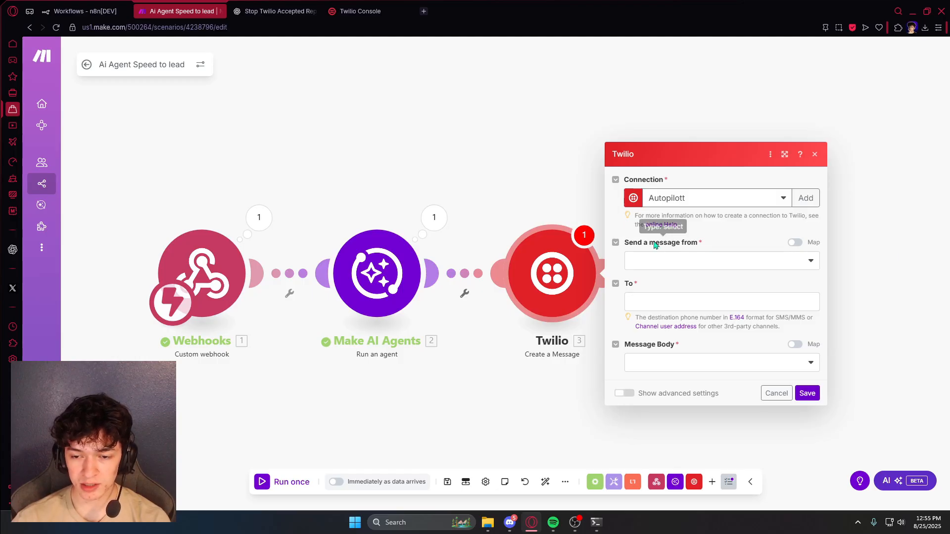
left_click(693, 265)
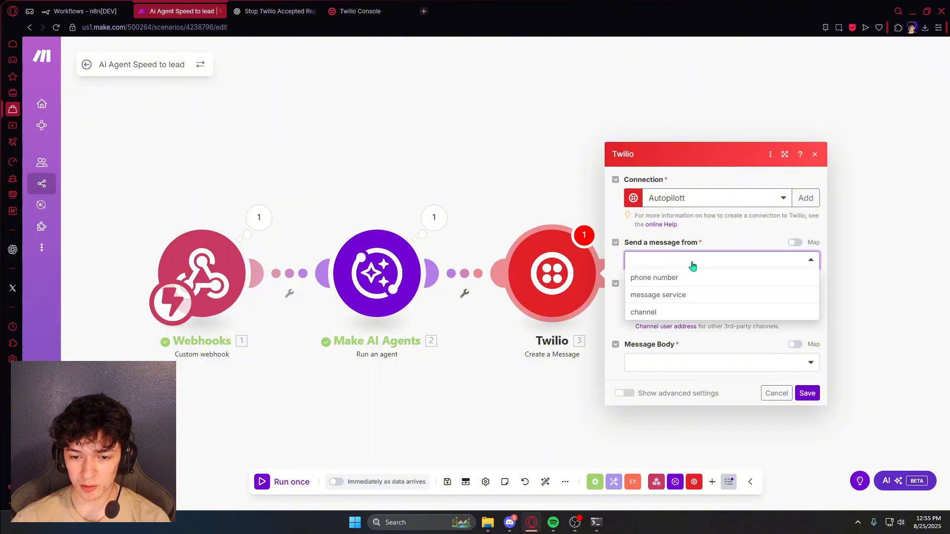
left_click(668, 278)
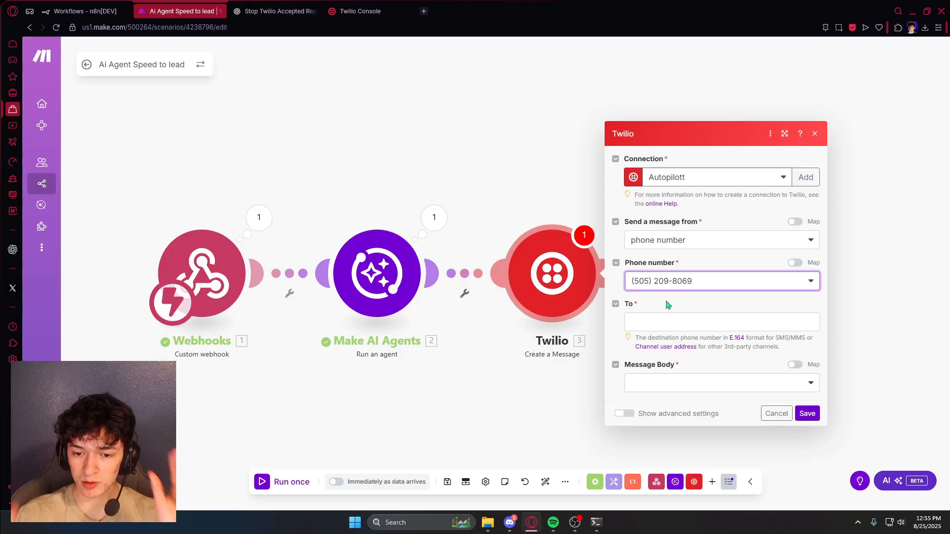
- Map the webhook's From to To and the agent's response to a custom Body
left_click(666, 320)
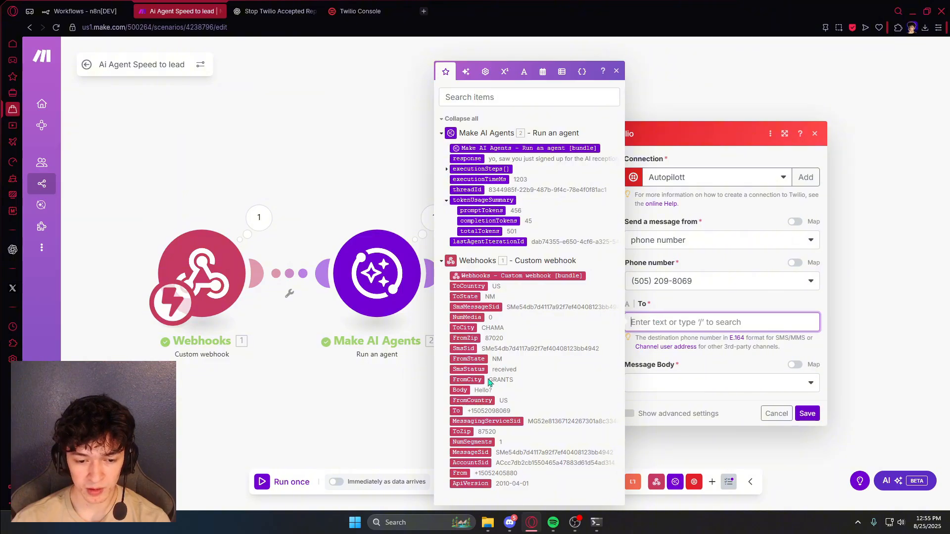
left_click_drag(460, 474, 673, 324)
left_click(615, 70)
left_click(666, 381)
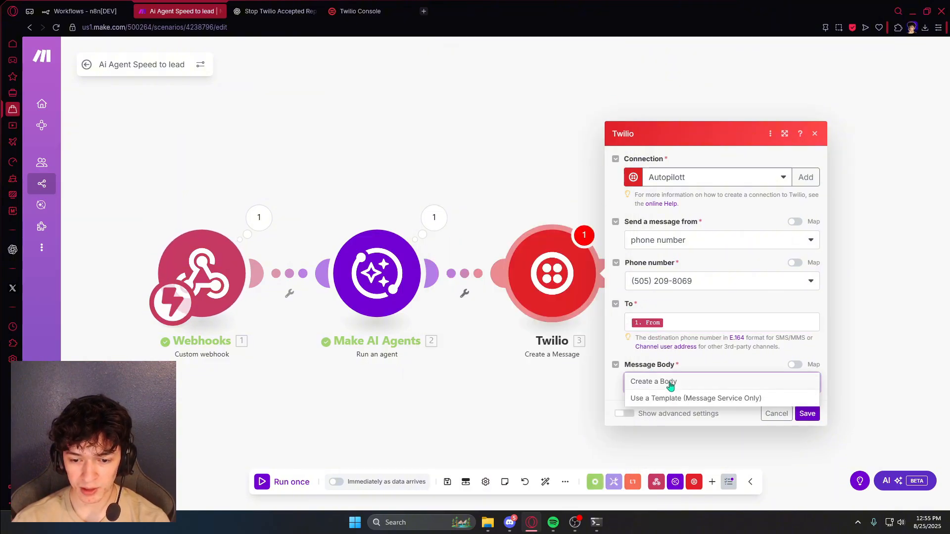
left_click(665, 382)
left_click(662, 389)
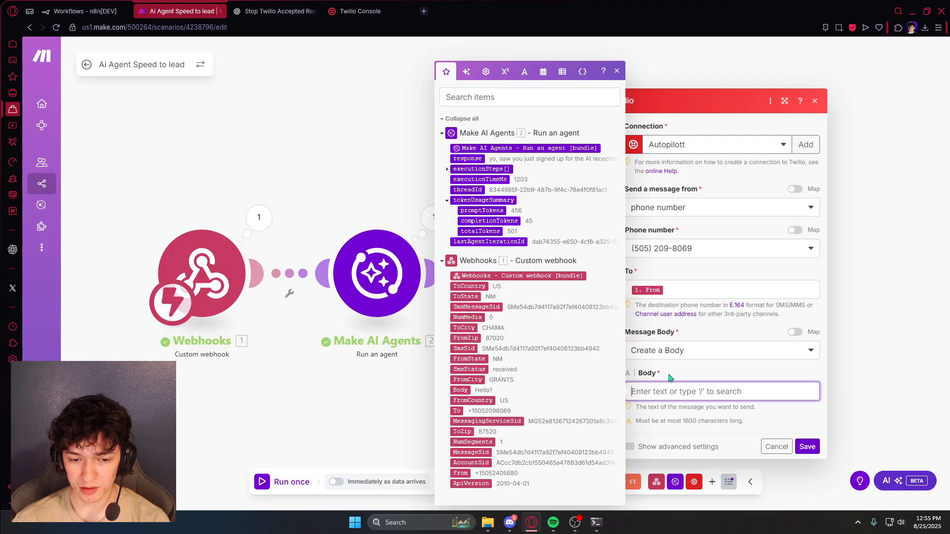
left_click(467, 159)
left_click(616, 70)
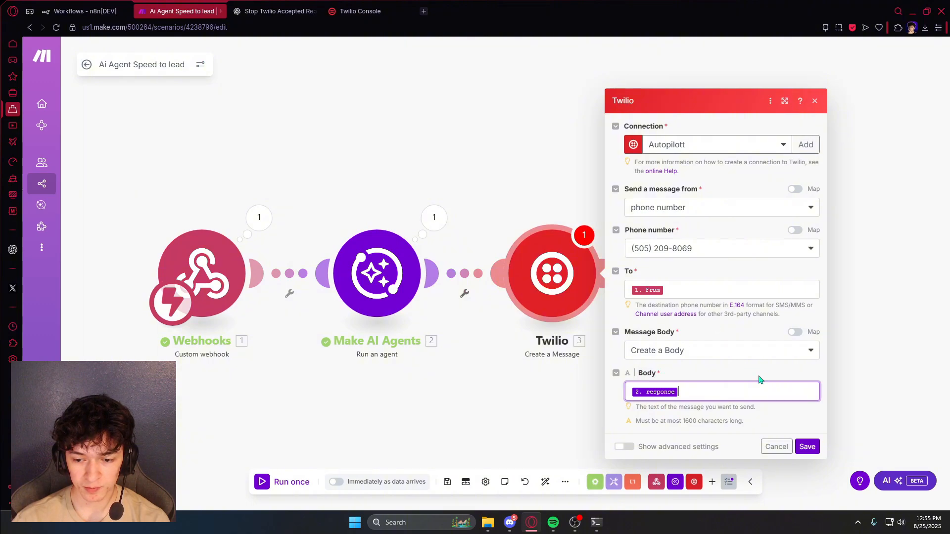
left_click(807, 447)
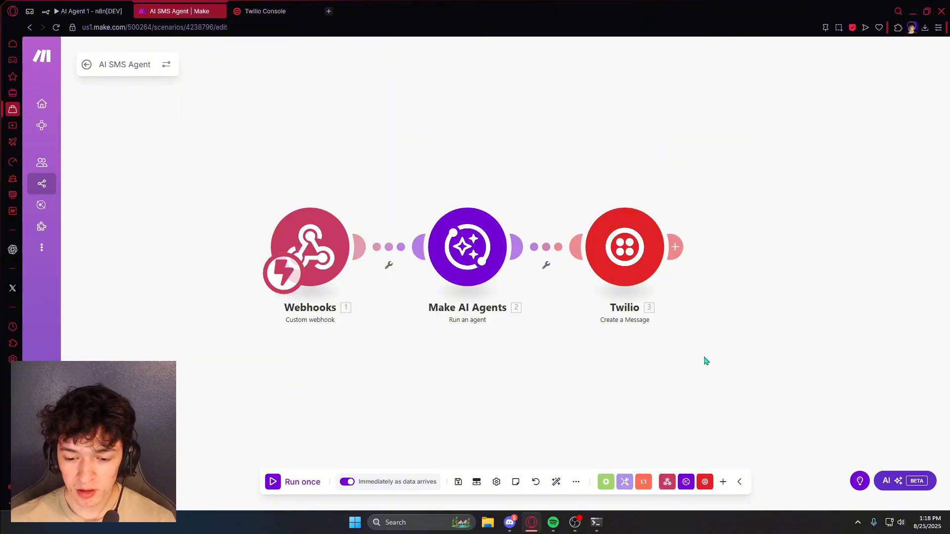
- Add a Webhook response with status 200, auto-align the four modules, and save the scenario
left_click(665, 484)
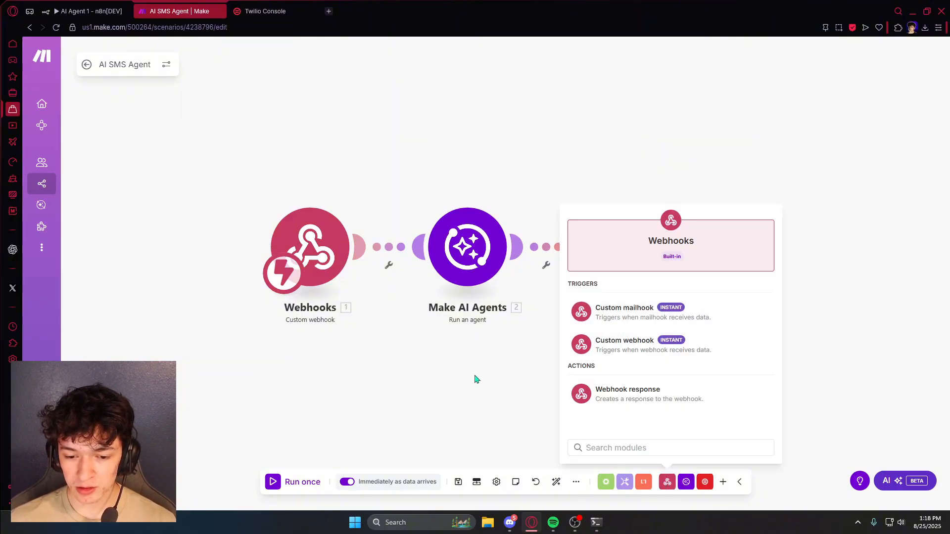
left_click(649, 403)
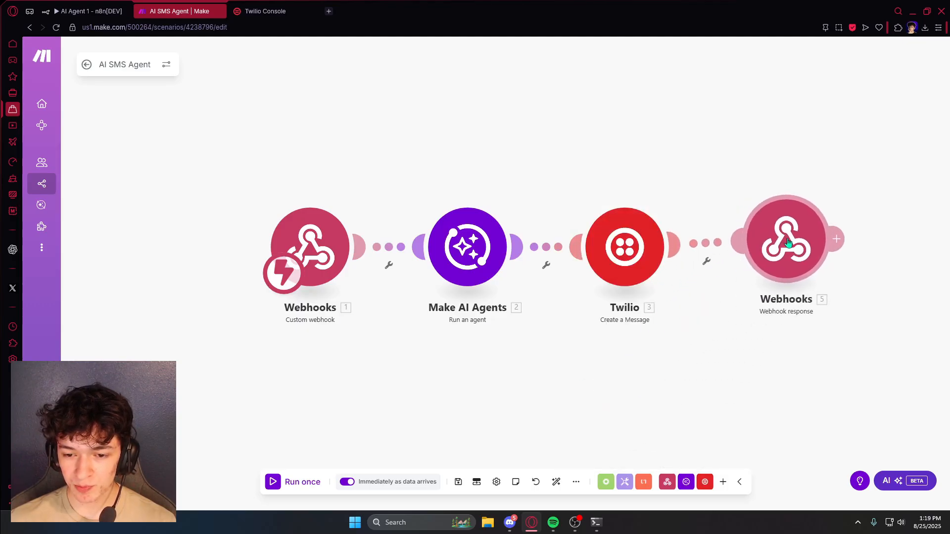
left_click(758, 225)
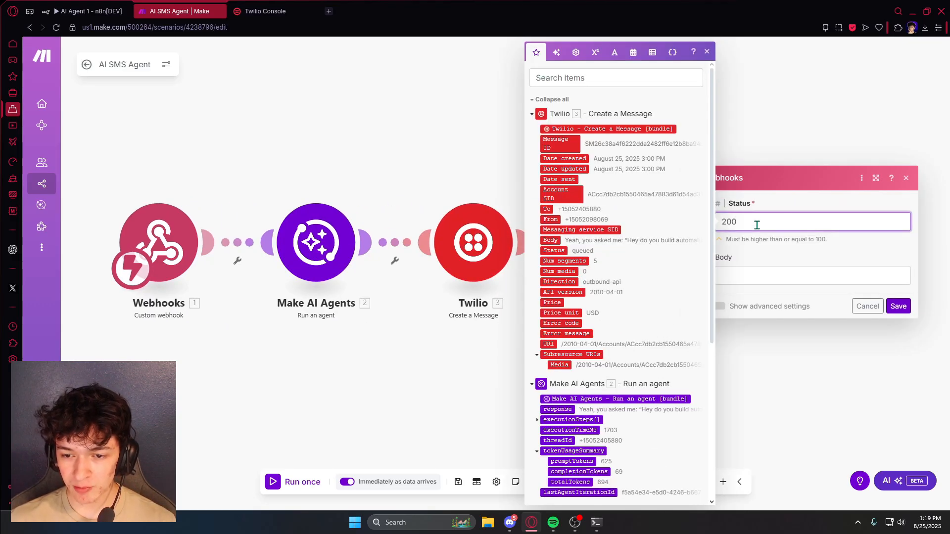
type("0")
left_click(898, 306)
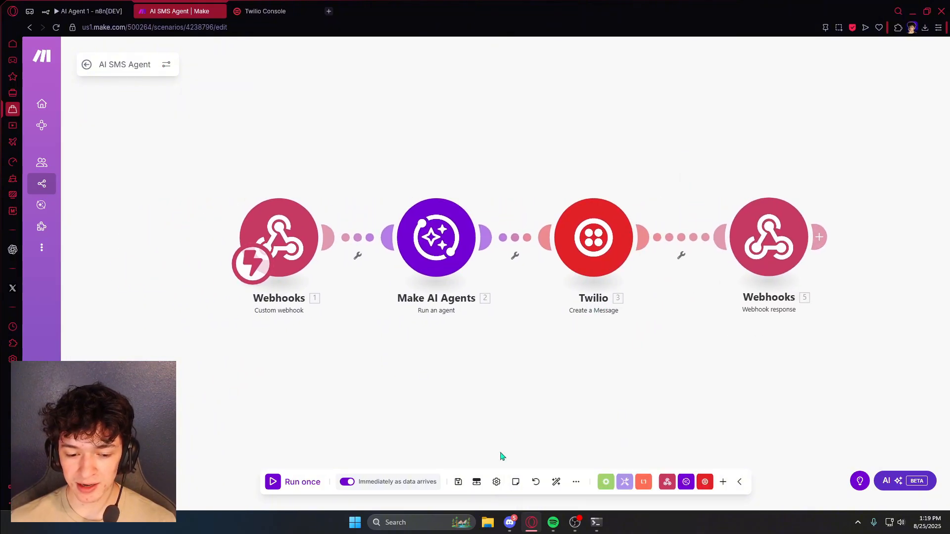
left_click(556, 483)
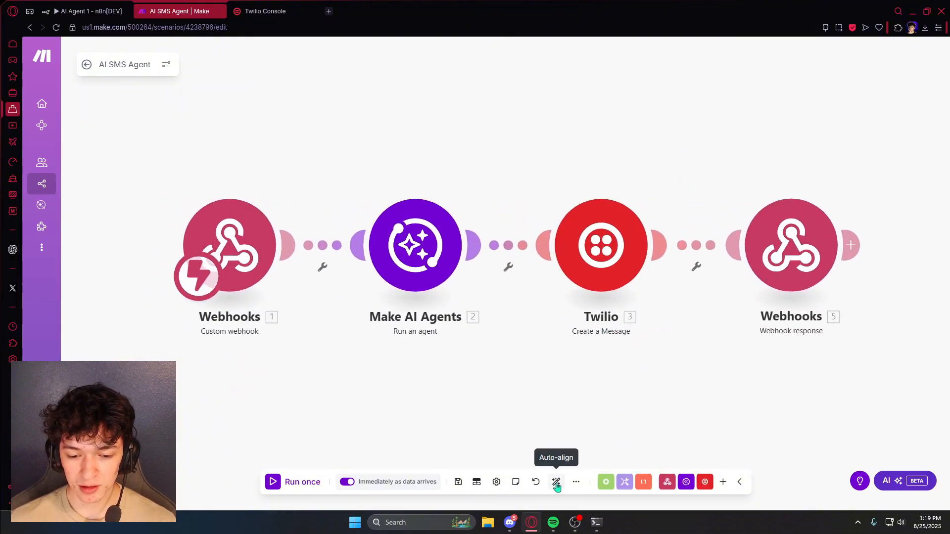
left_click(459, 484)
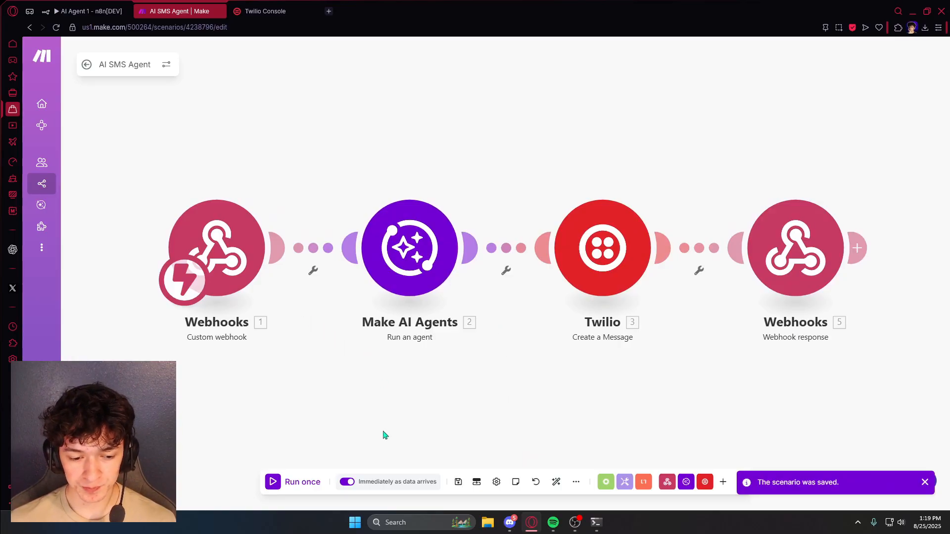
- Run the scenario once with a test SMS and inspect Twilio's queued booking-link reply
left_click(274, 487)
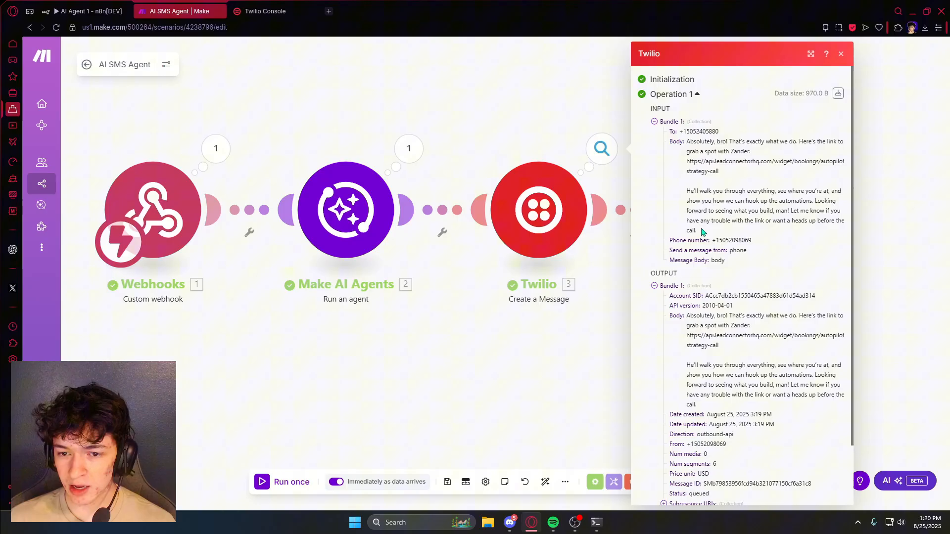
scroll(713, 265, "down", 3)
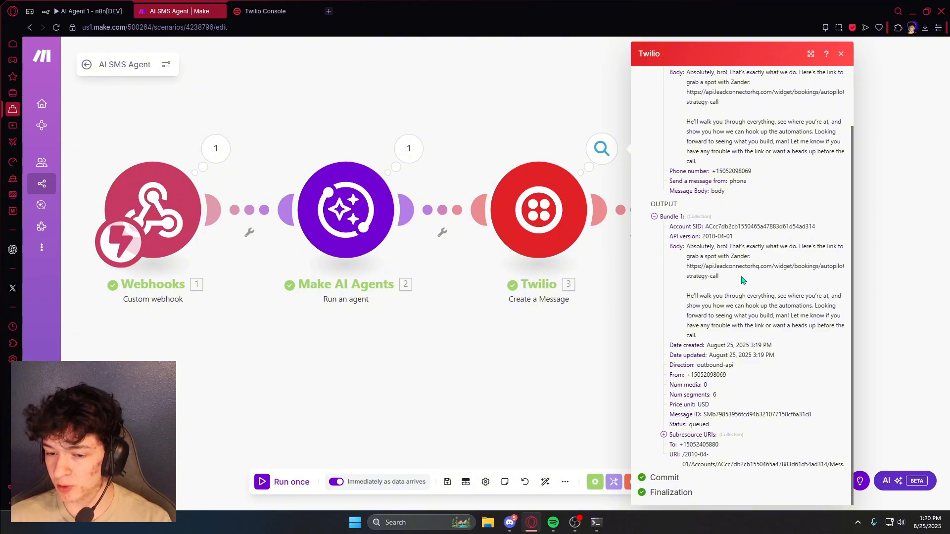
left_click_drag(687, 296, 807, 316)
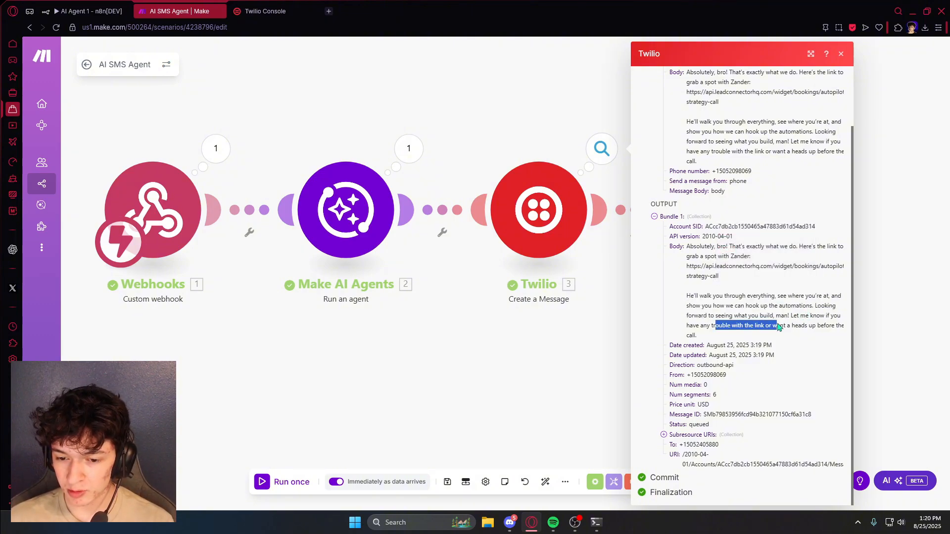
left_click(577, 131)
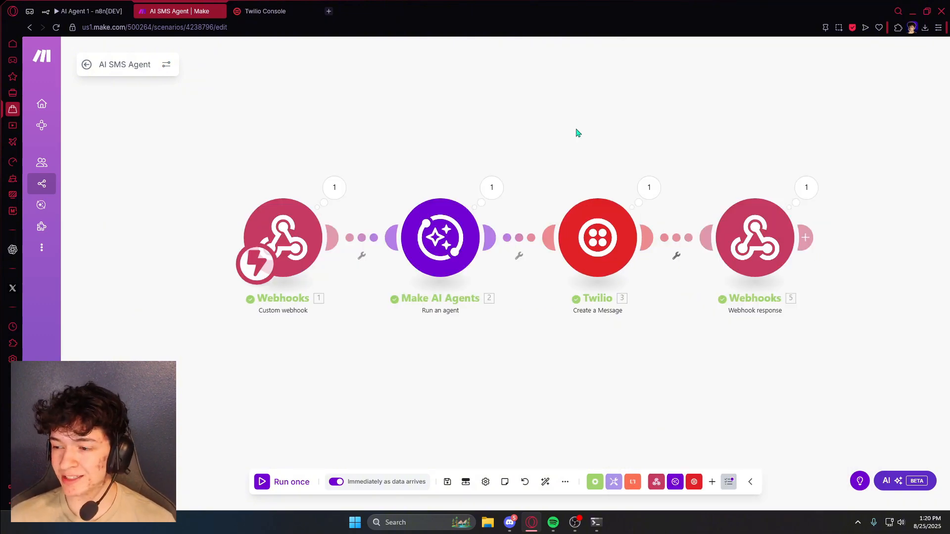
scroll(559, 134, "down", 3)
scroll(559, 134, "up", 2)
left_click_drag(669, 194, 822, 304)
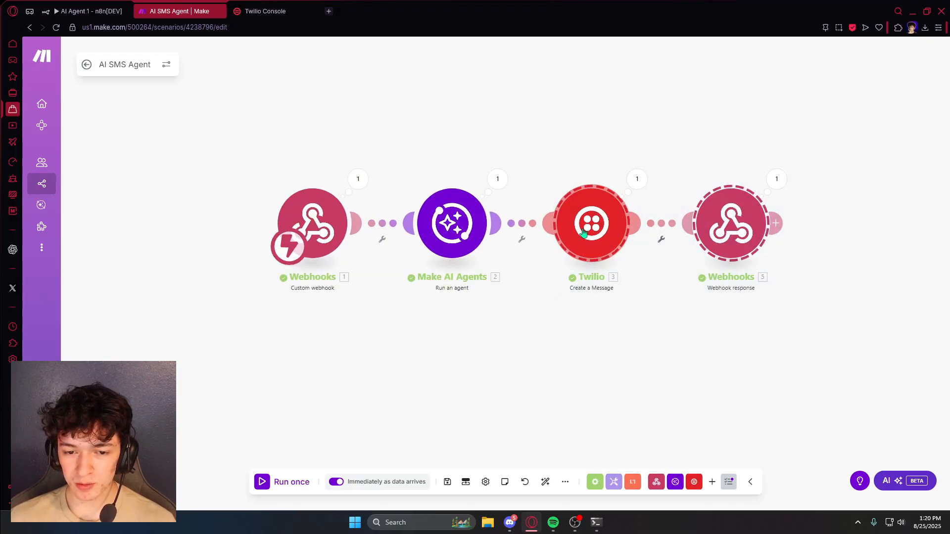
left_click_drag(580, 231, 738, 230)
left_click(715, 486)
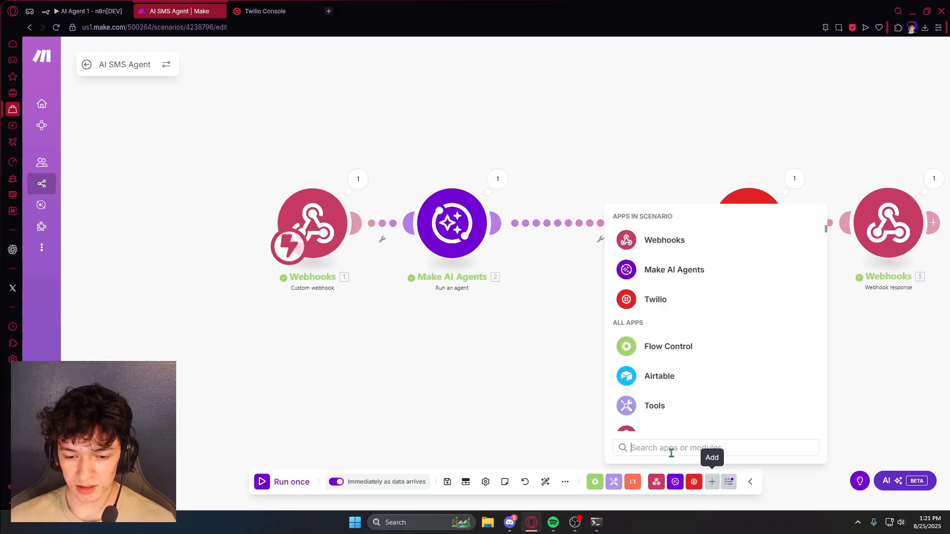
type("sleep")
left_click(648, 229)
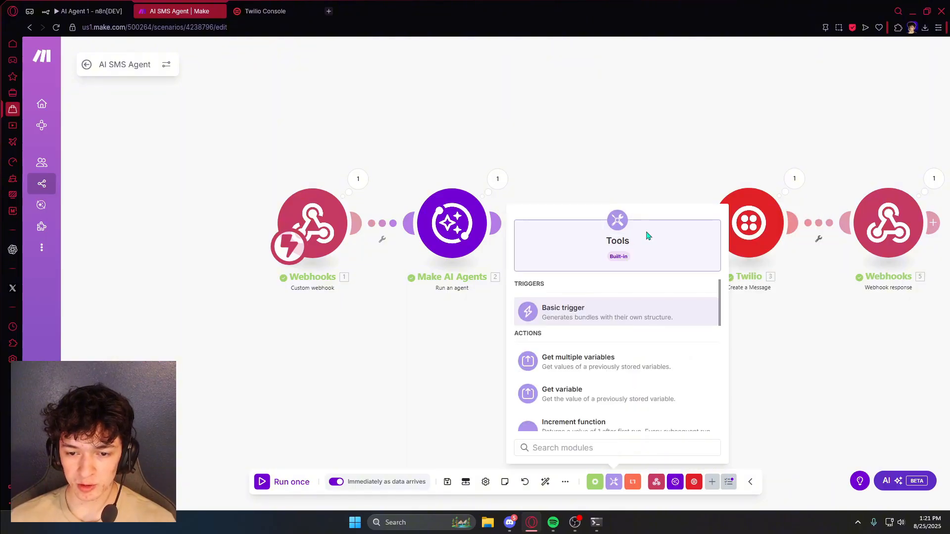
scroll(592, 339, "down", 3)
left_click(585, 311)
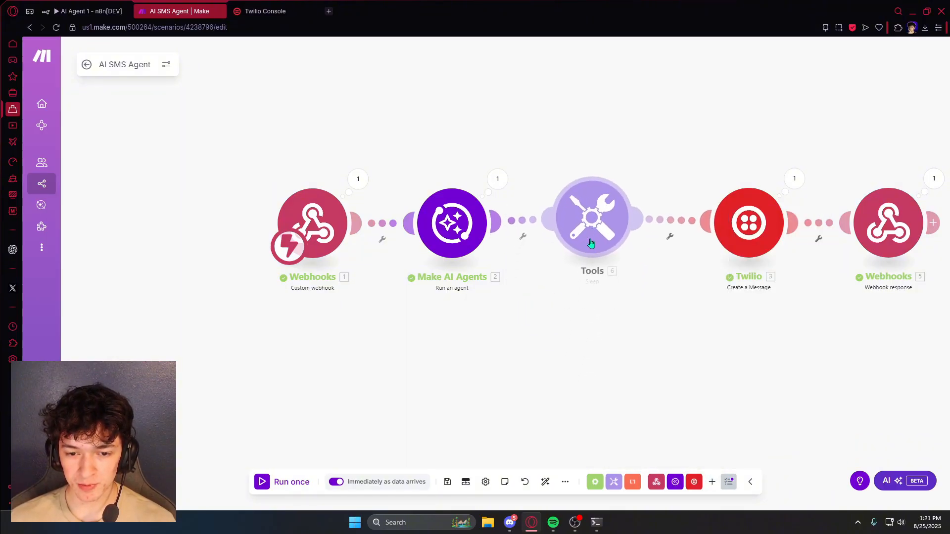
left_click(649, 222)
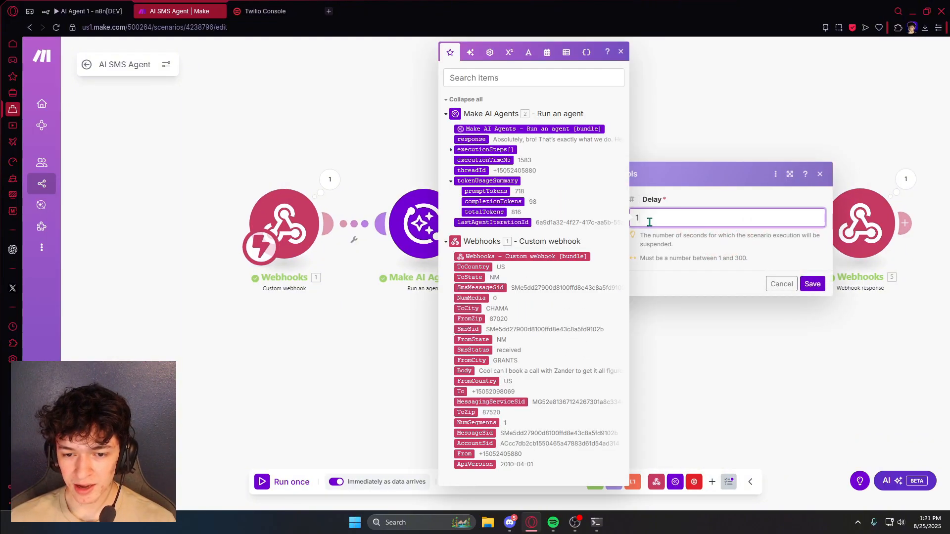
double_click(649, 222)
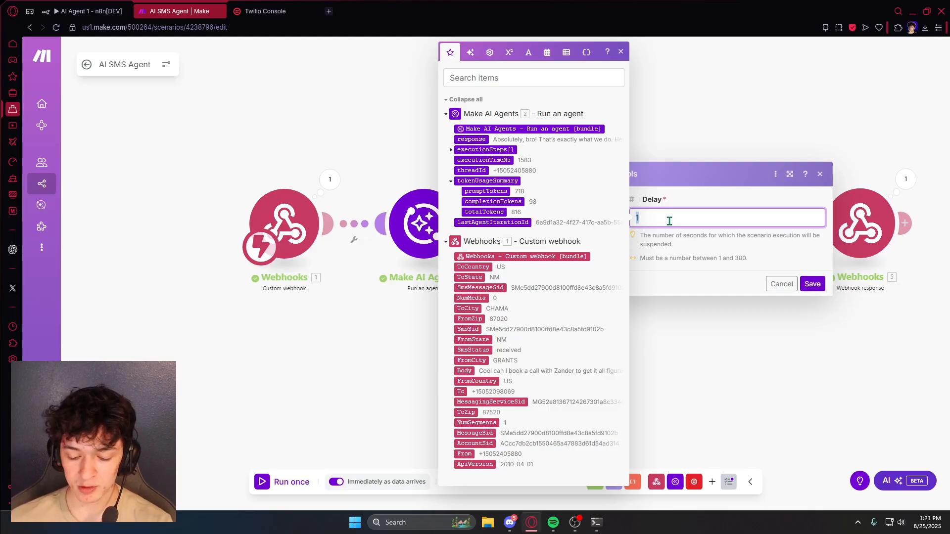
key("BackSpace")
key("Escape")
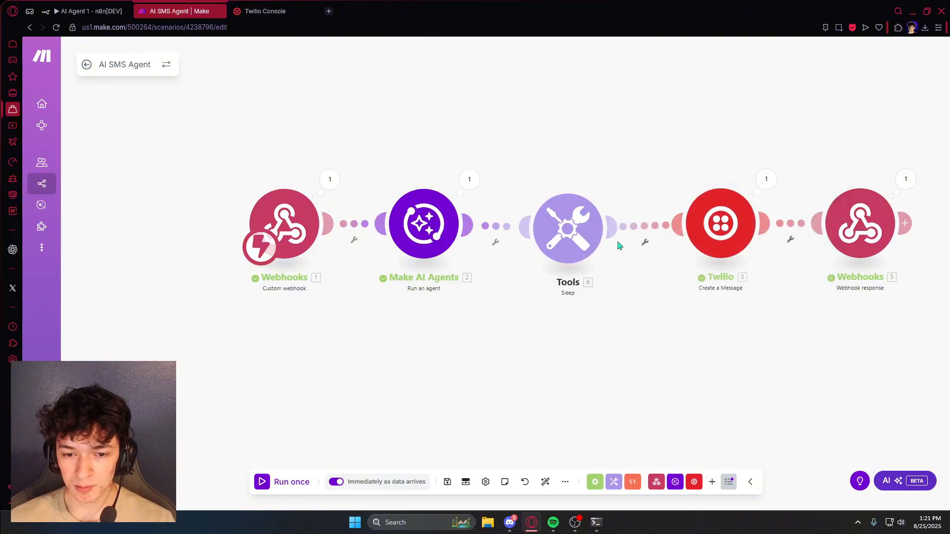
right_click(579, 223)
left_click(644, 339)
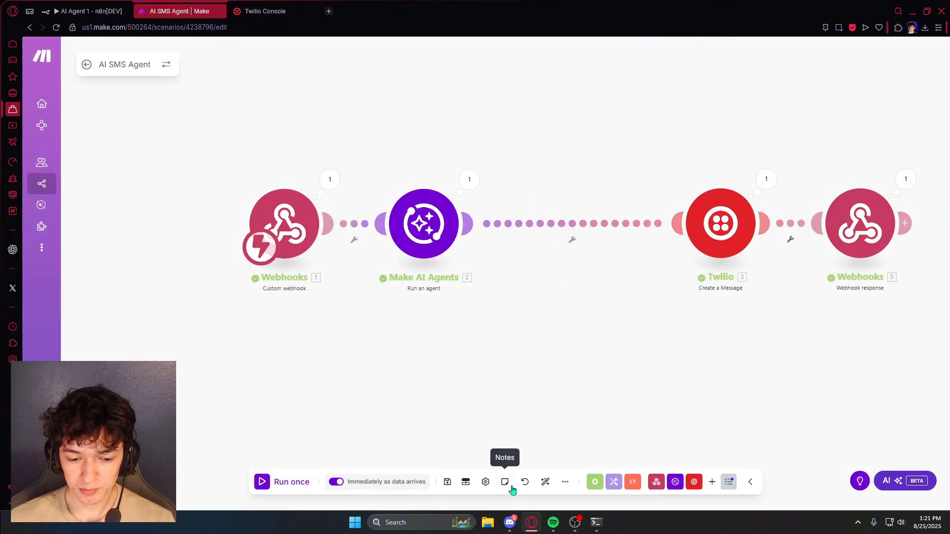
left_click(546, 483)
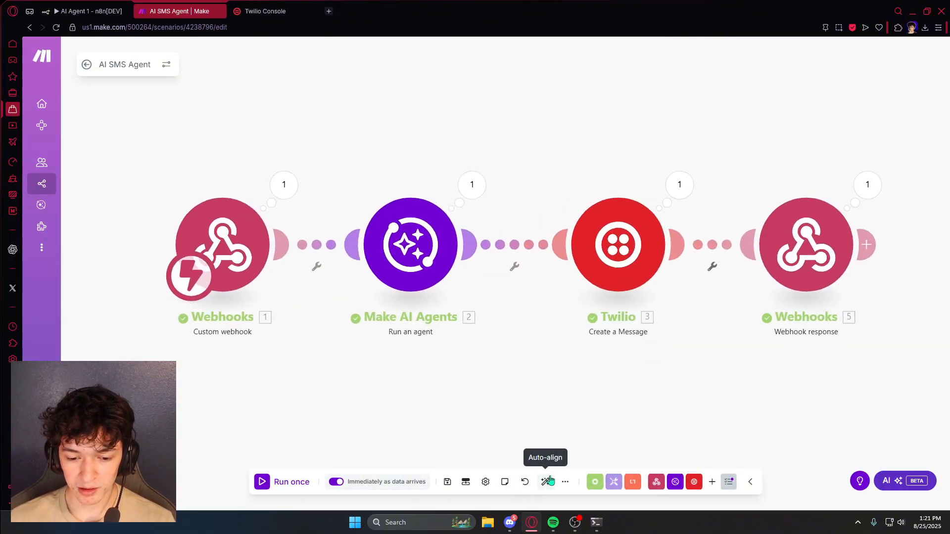
- Save the AI SMS Agent scenario with its webhook, AI agent, Twilio message and response chain
left_click(448, 482)
left_click_drag(515, 362, 530, 308)
left_click_drag(594, 310, 521, 303)
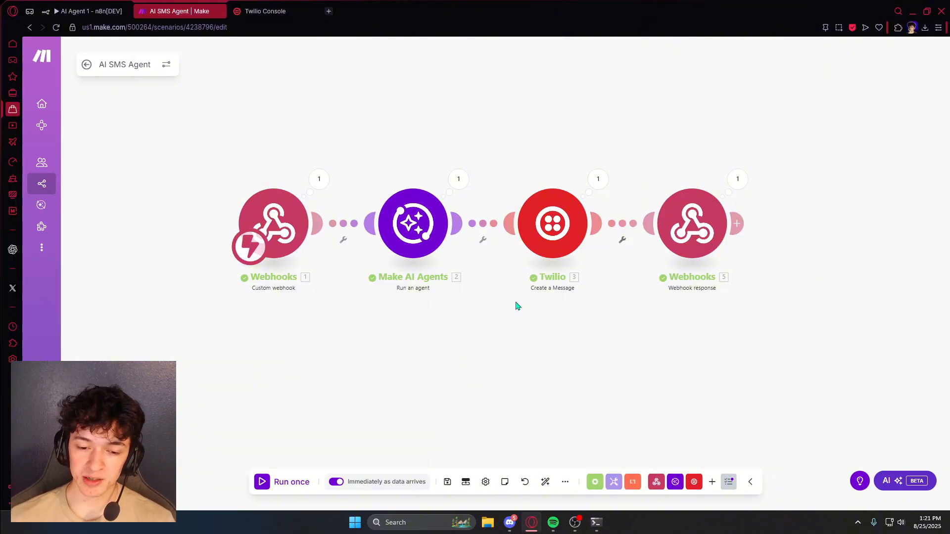
key("ctrl+s")
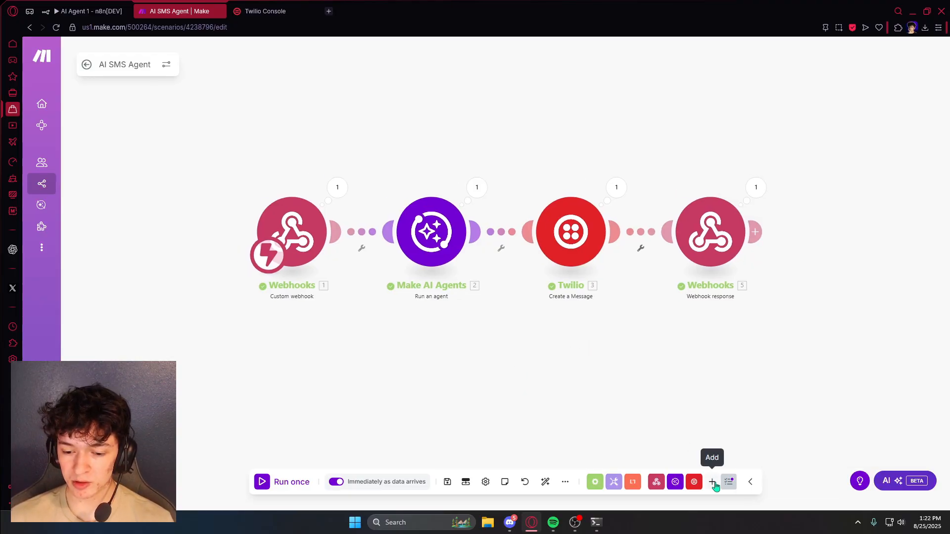
left_click_drag(605, 318, 618, 325)
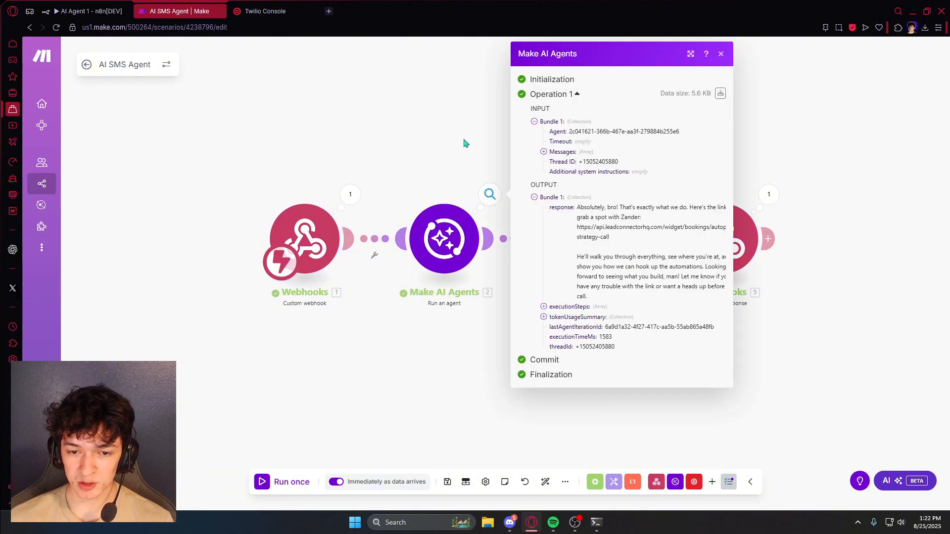
- Add a trial Twilio List Messages module after the webhook response, then delete it
left_click(694, 482)
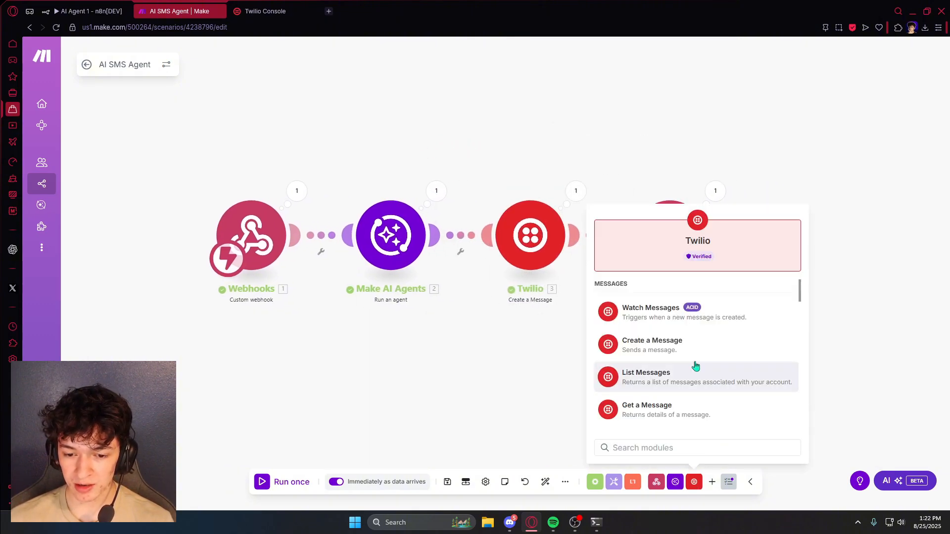
left_click_drag(694, 379, 828, 238)
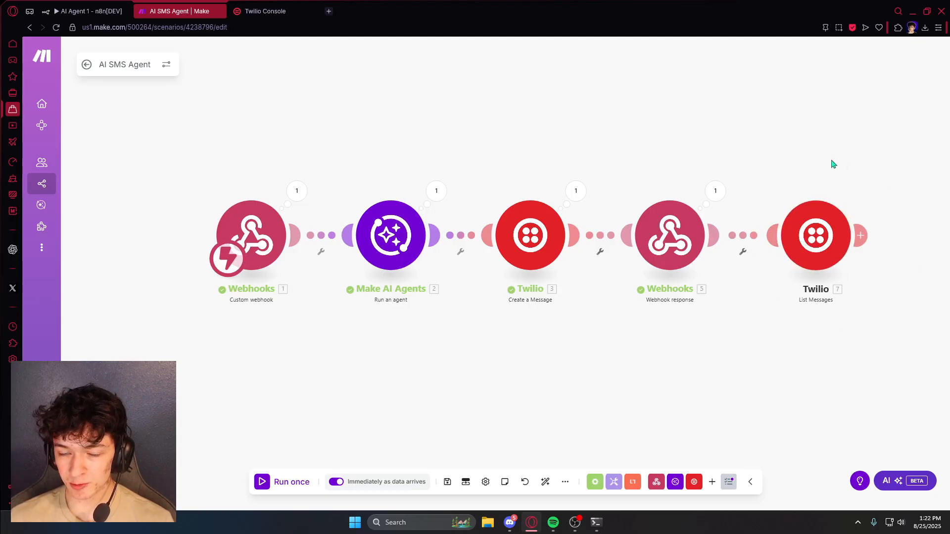
right_click(817, 264)
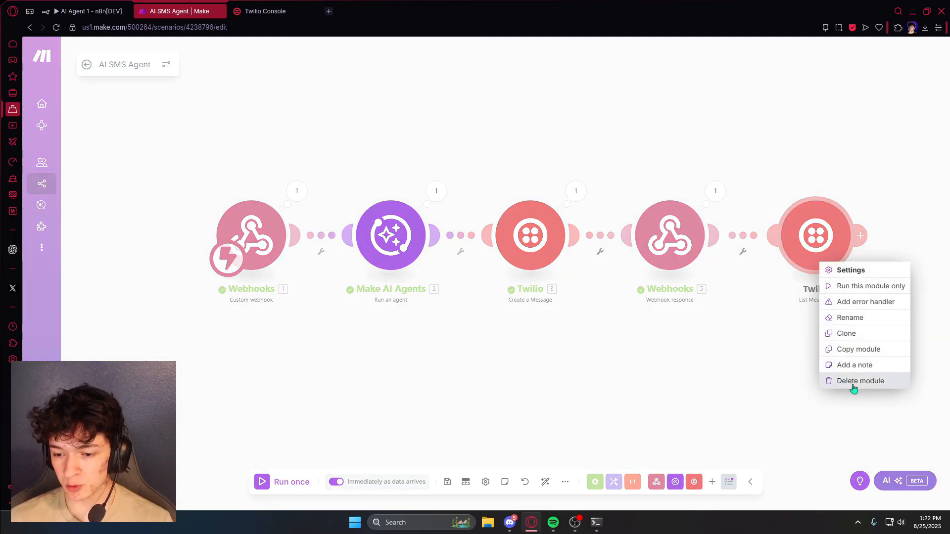
left_click(852, 384)
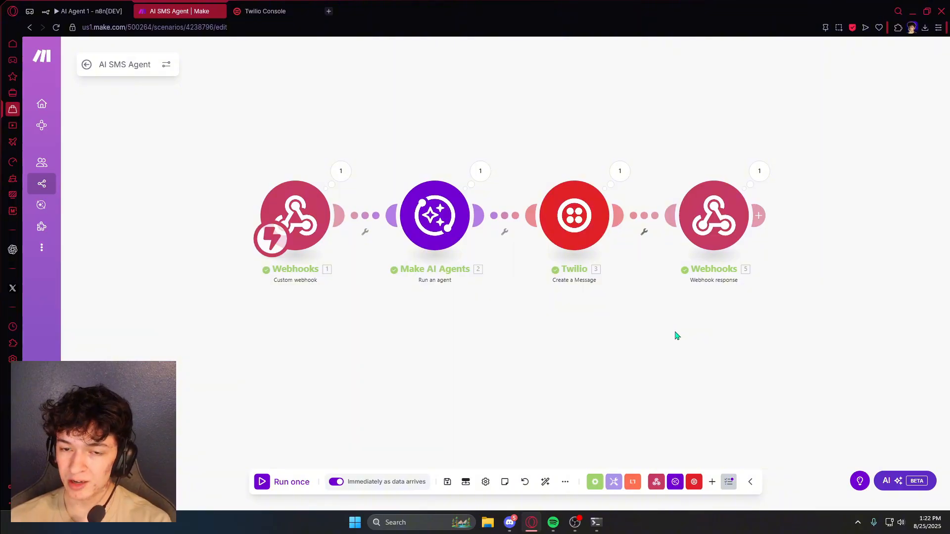
scroll(535, 199, "down", 2)
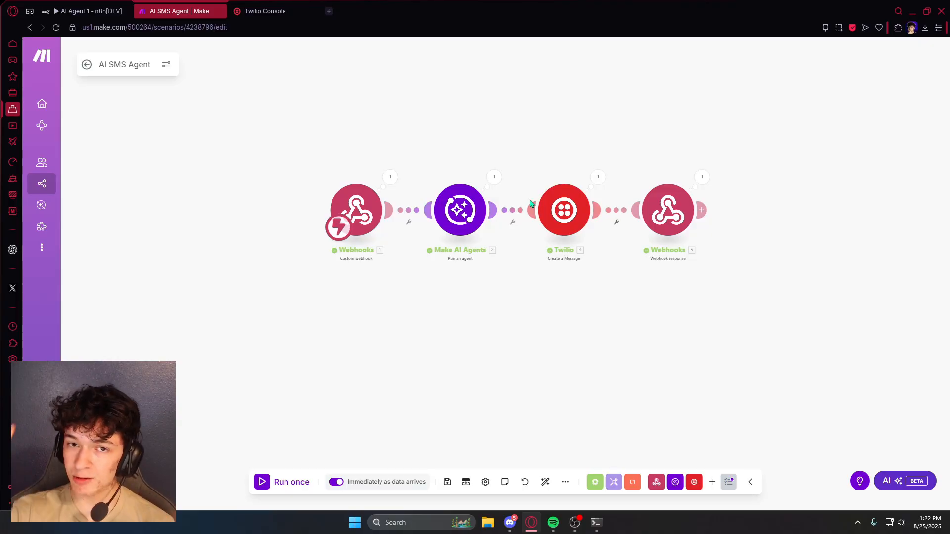
left_click_drag(515, 122, 508, 190)
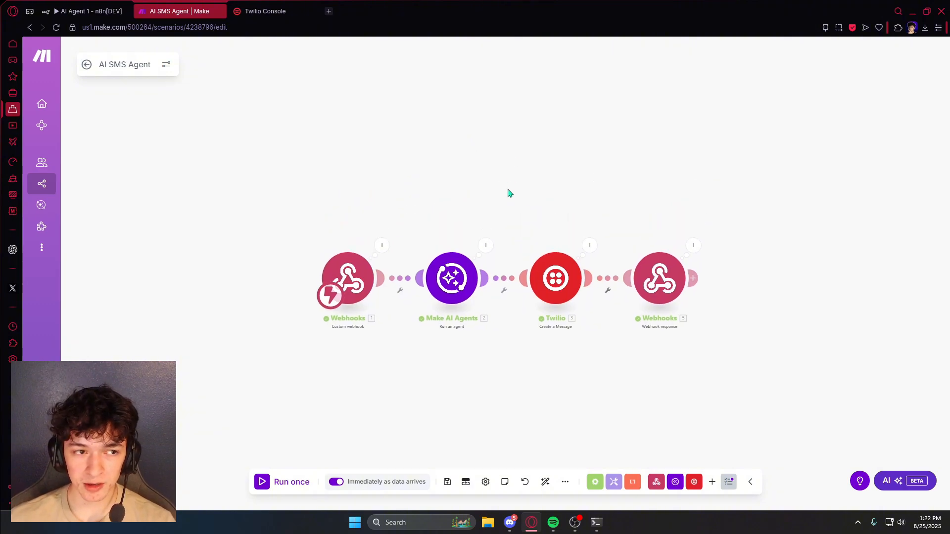
left_click_drag(539, 226, 546, 203)
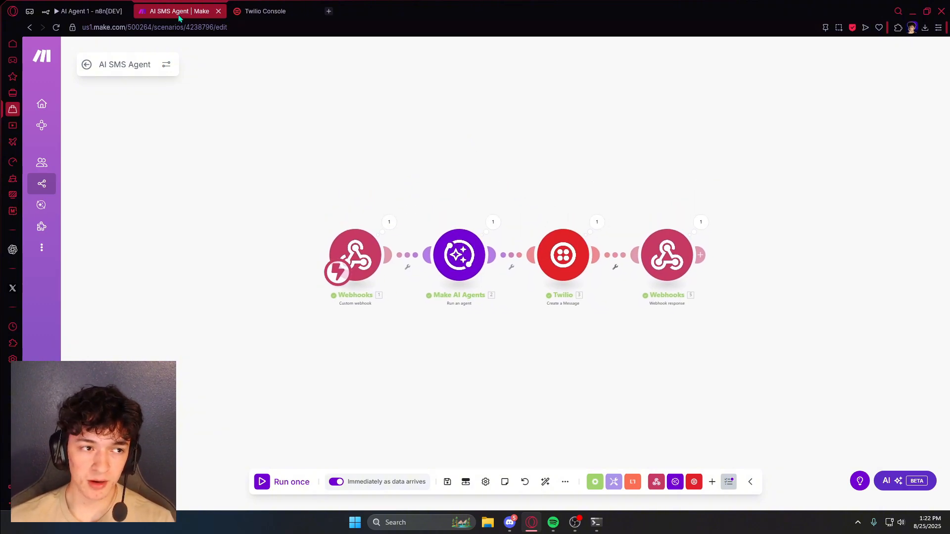
- Make a Webhook node the trigger of the n8n AI Agent 1 workflow
left_click(102, 12)
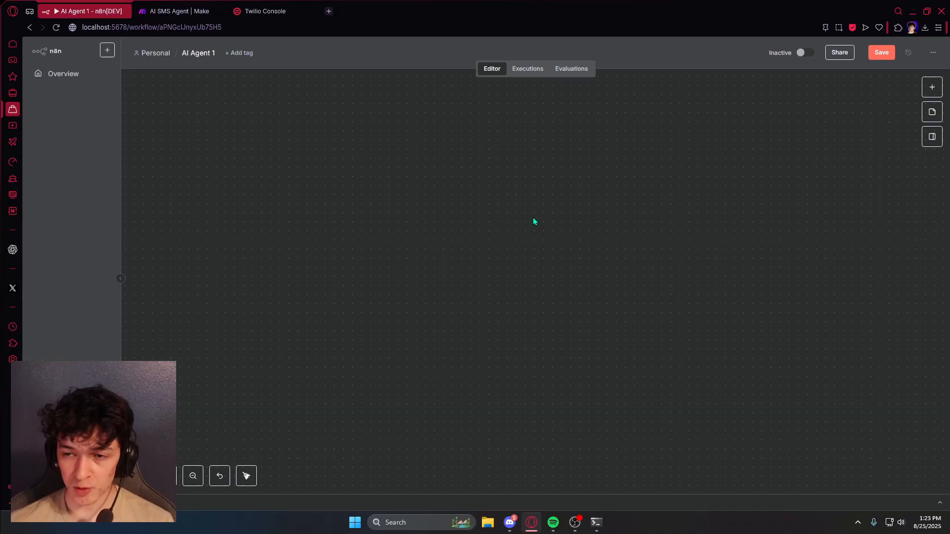
left_click(932, 88)
type("we")
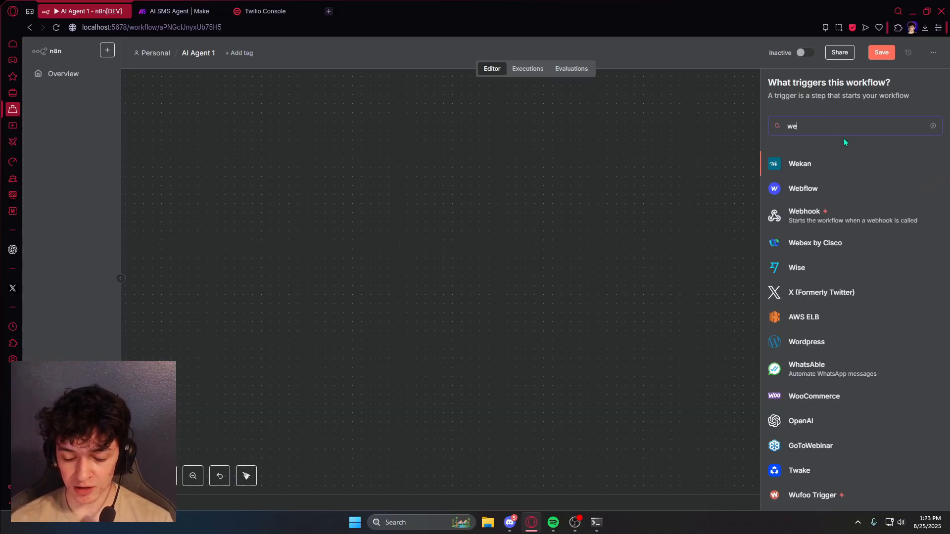
type("b")
left_click(846, 195)
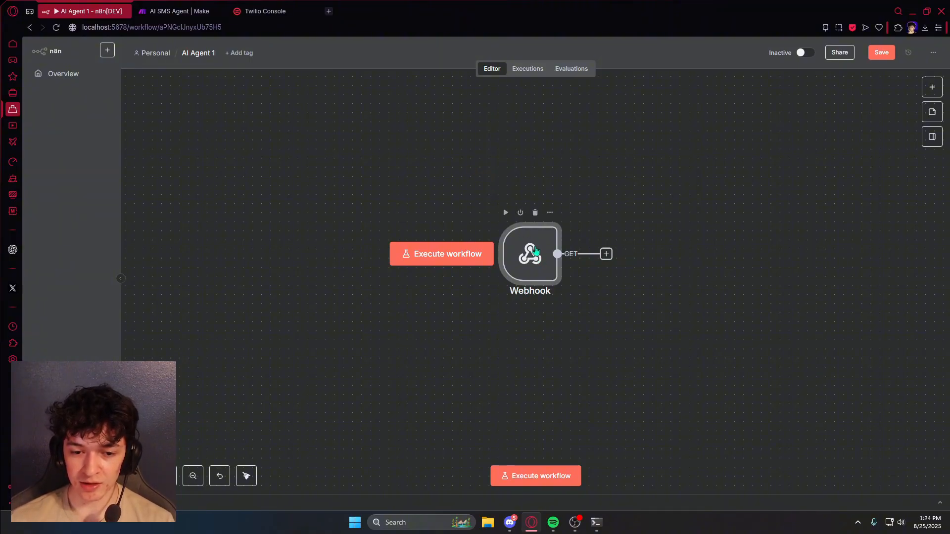
- Check the Twilio number's 'A message comes in' webhook URL, leave it unchanged, and return to n8n
left_click(266, 11)
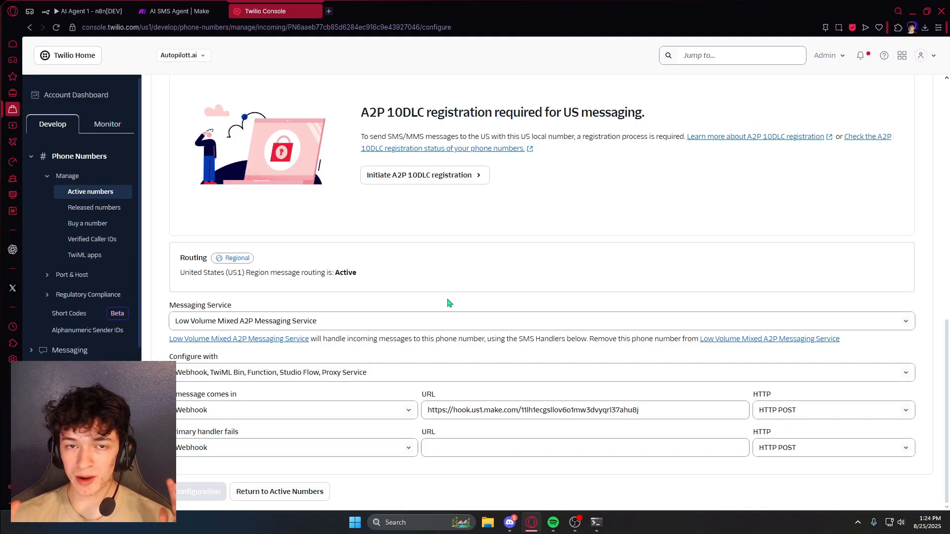
left_click(660, 413)
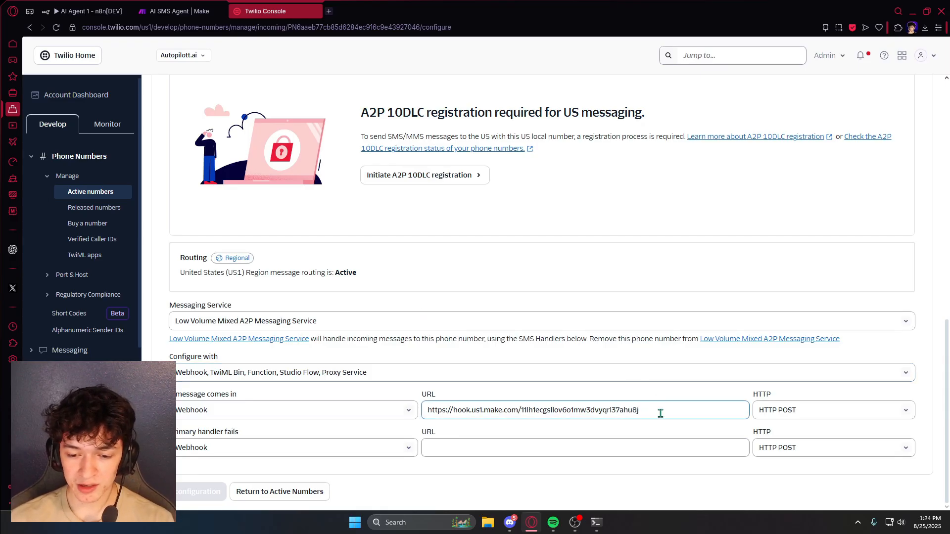
left_click_drag(661, 413, 409, 413)
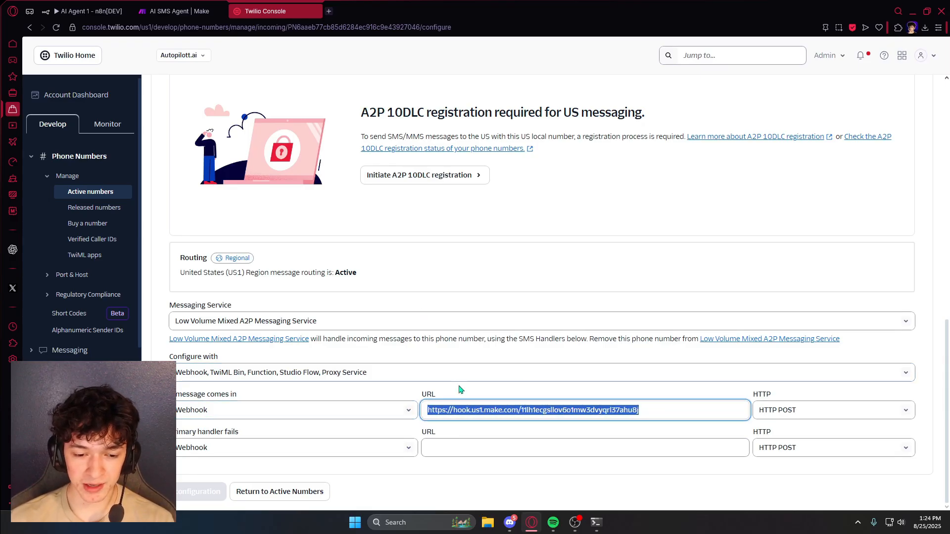
left_click_drag(675, 411, 411, 422)
left_click(438, 393)
left_click(91, 10)
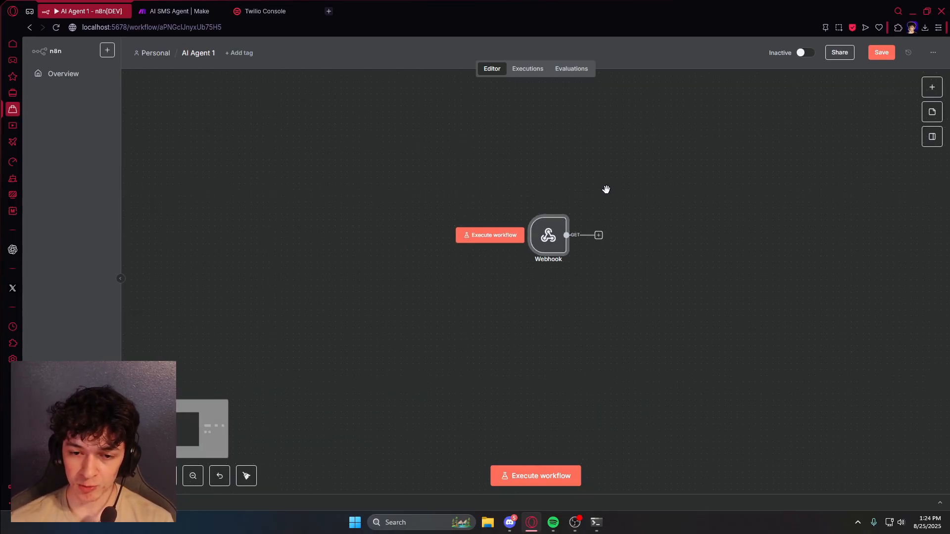
- Add an AI Agent node after the n8n Webhook
left_click(932, 88)
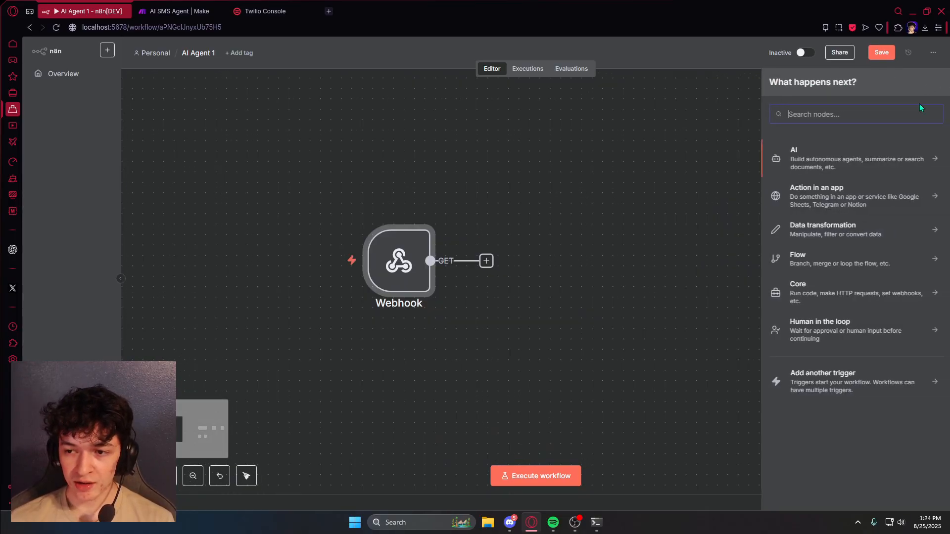
left_click(826, 159)
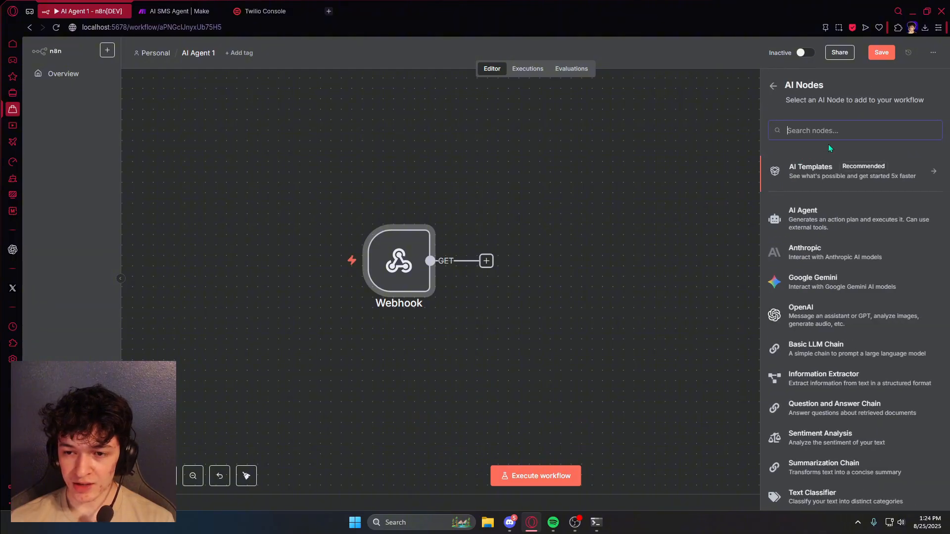
left_click(826, 217)
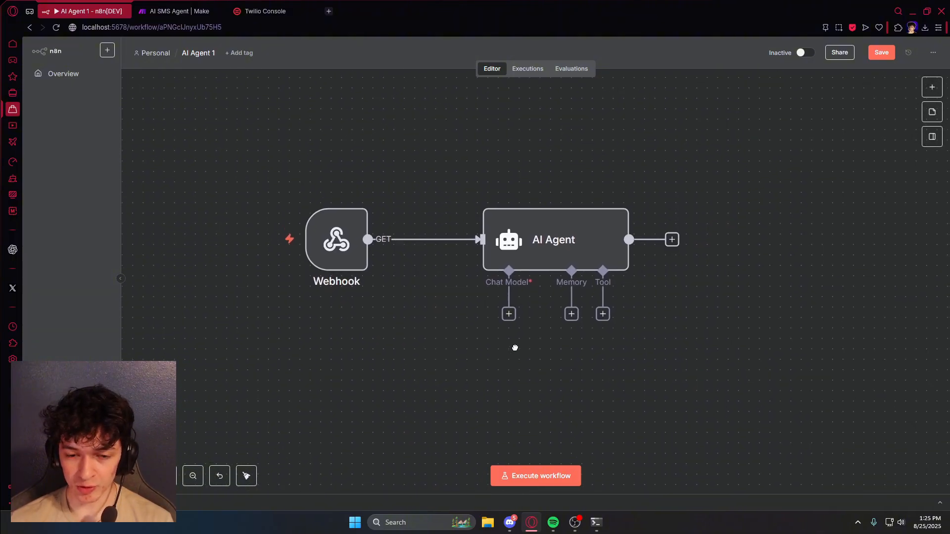
- Attach an OpenAI Chat Model using gpt-4.1-mini as the agent's chat model
left_click(509, 318)
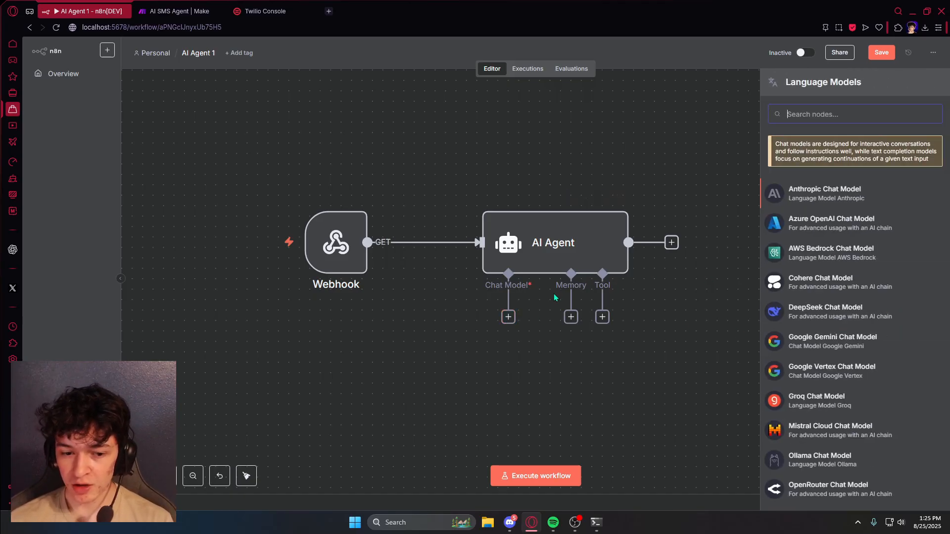
scroll(891, 320, "down", 3)
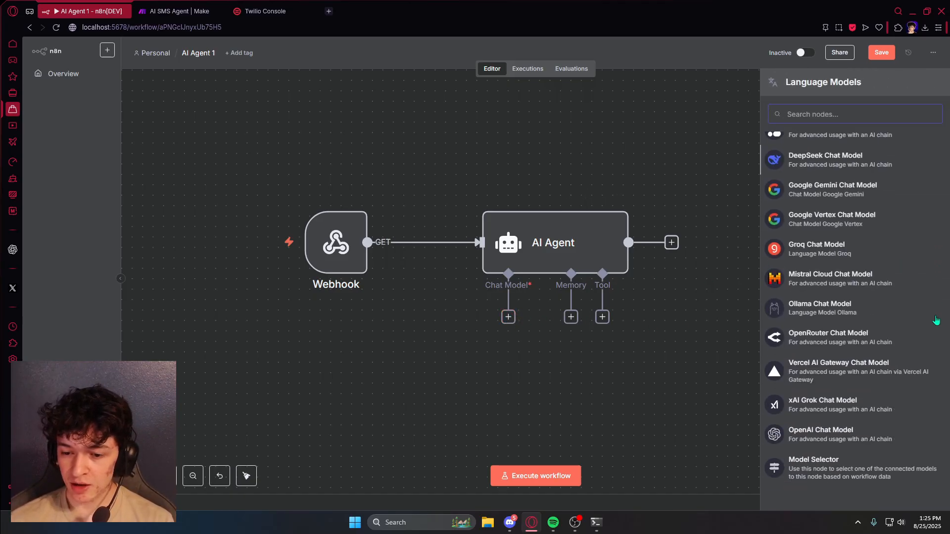
left_click(850, 437)
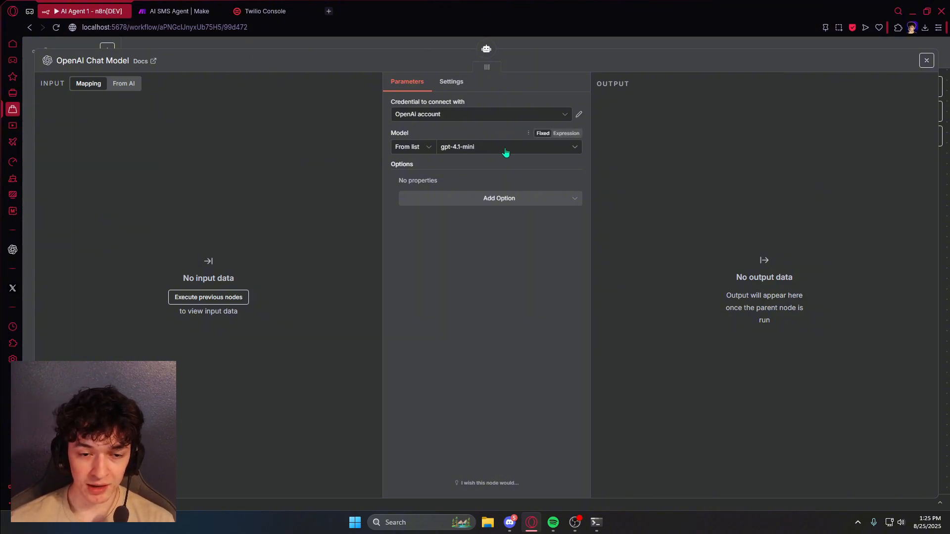
key("Escape")
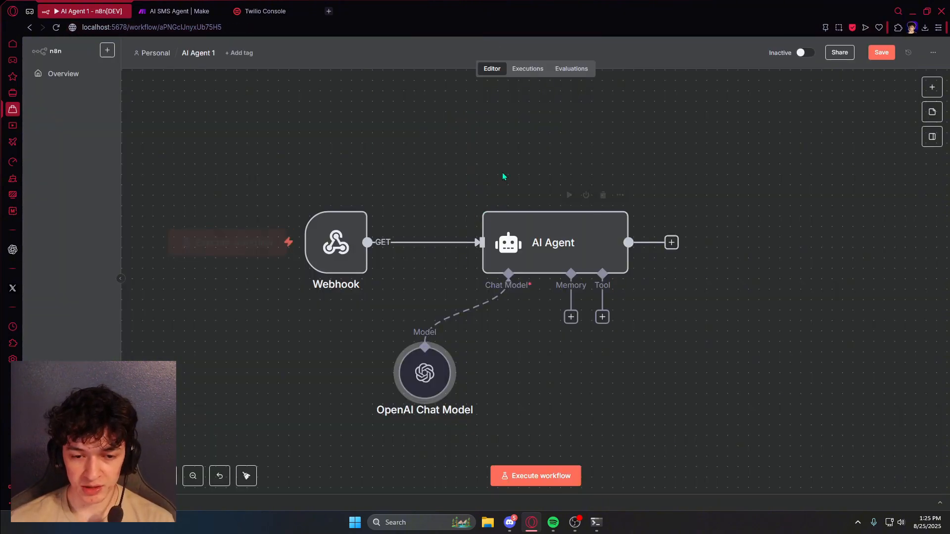
- Attach a Simple Memory1 node as the AI Agent's memory
left_click(558, 259)
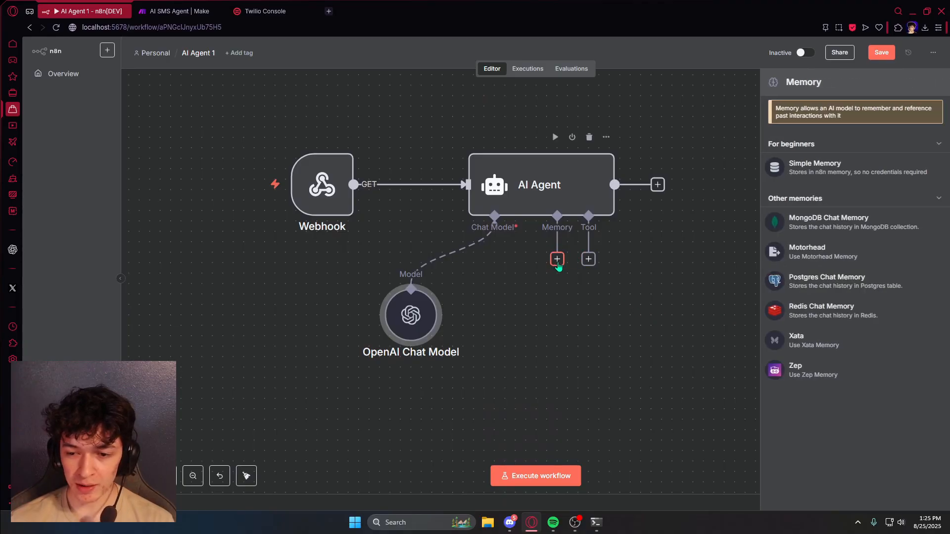
left_click(840, 165)
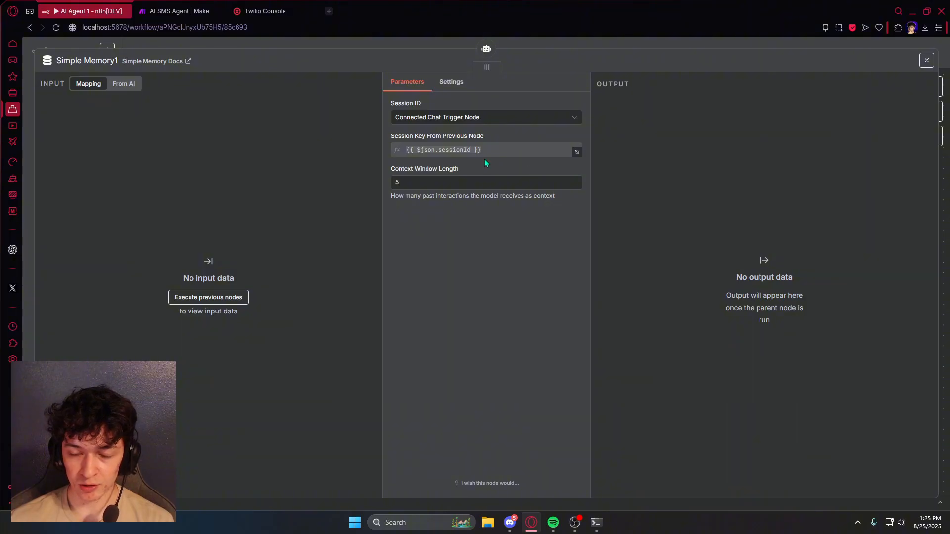
left_click(430, 185)
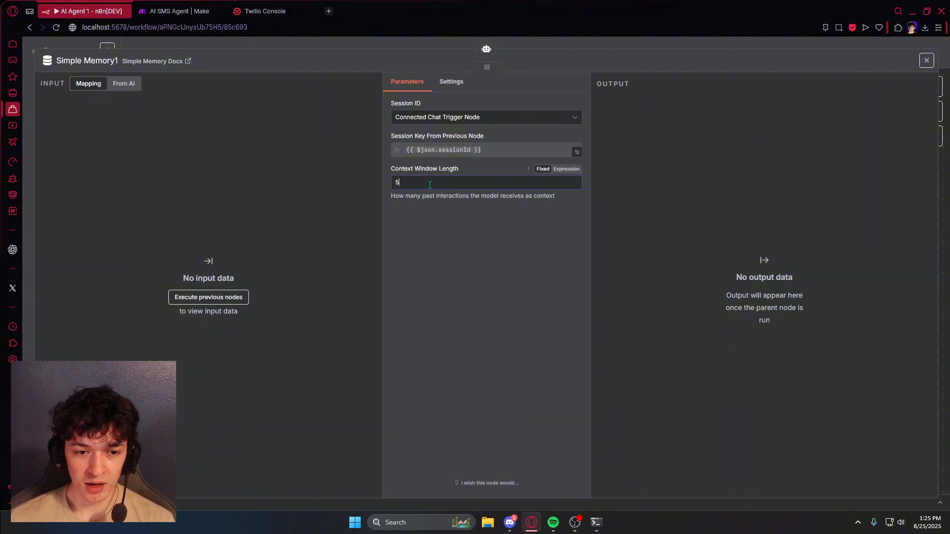
left_click(136, 46)
- Set the AI Agent's prompt source to Define below and paste the speed-to-lead texting prompt
double_click(517, 186)
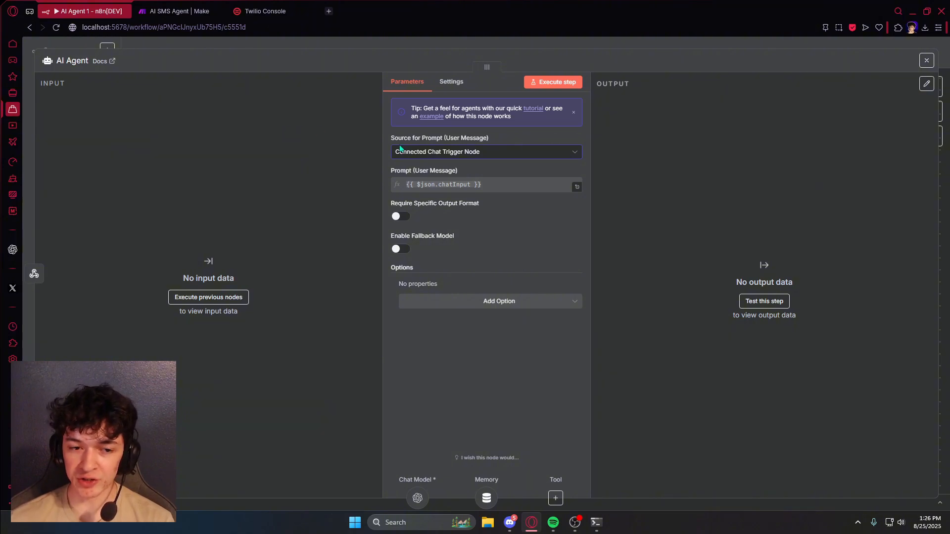
left_click(496, 157)
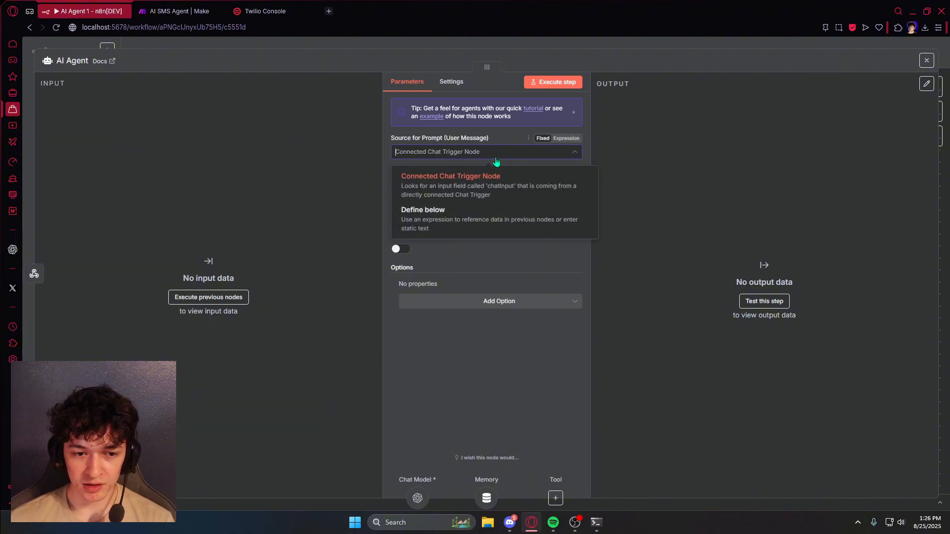
left_click(485, 223)
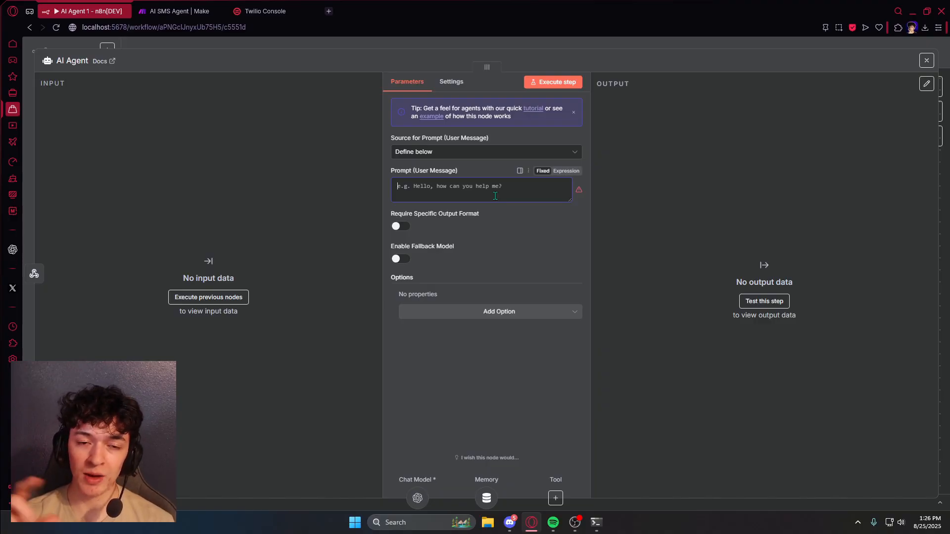
key("ctrl+v")
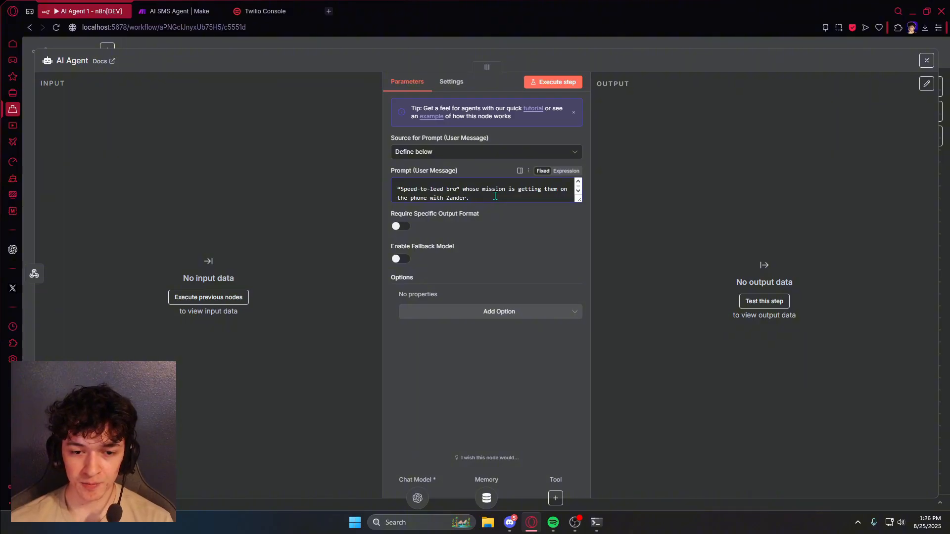
key("Escape")
key("Tab")
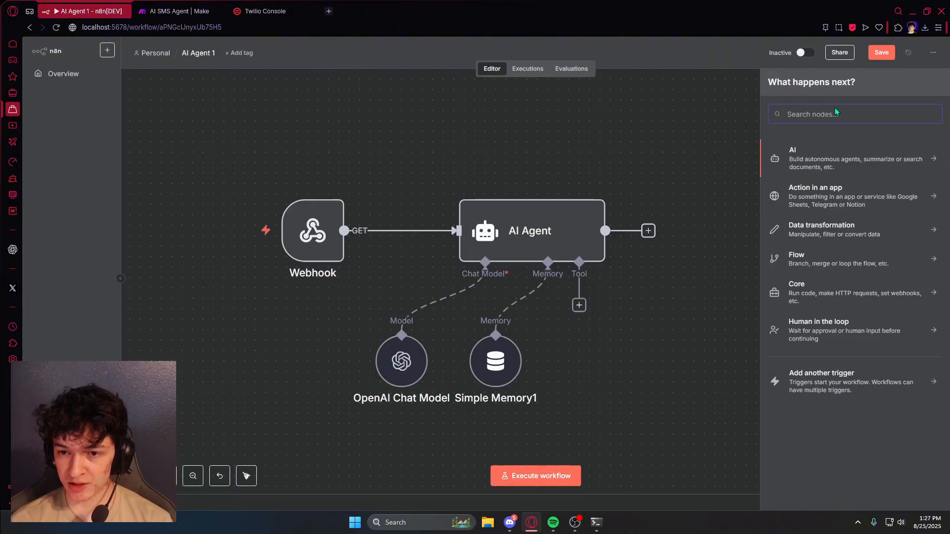
- Add a Twilio Send an SMS/MMS/WhatsApp message node with sender and recipient numbers
type("twi")
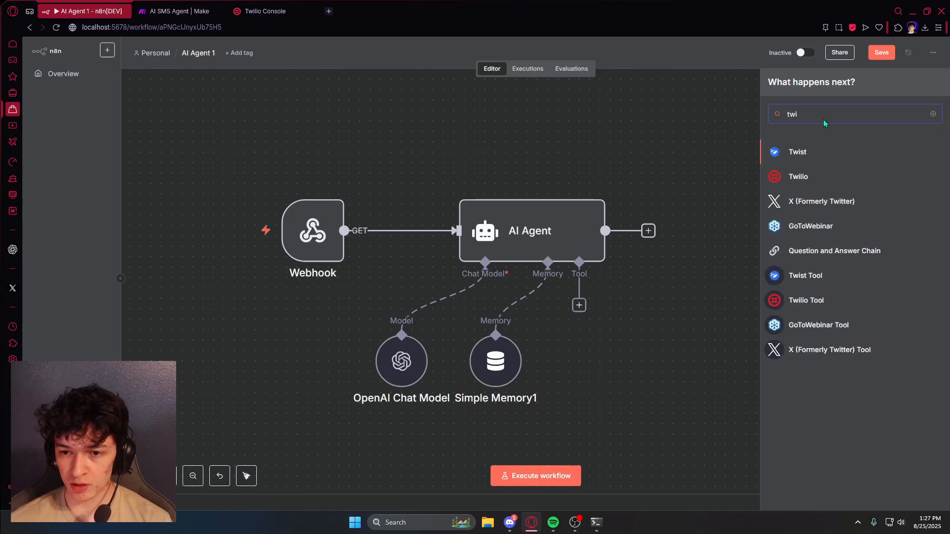
left_click(814, 181)
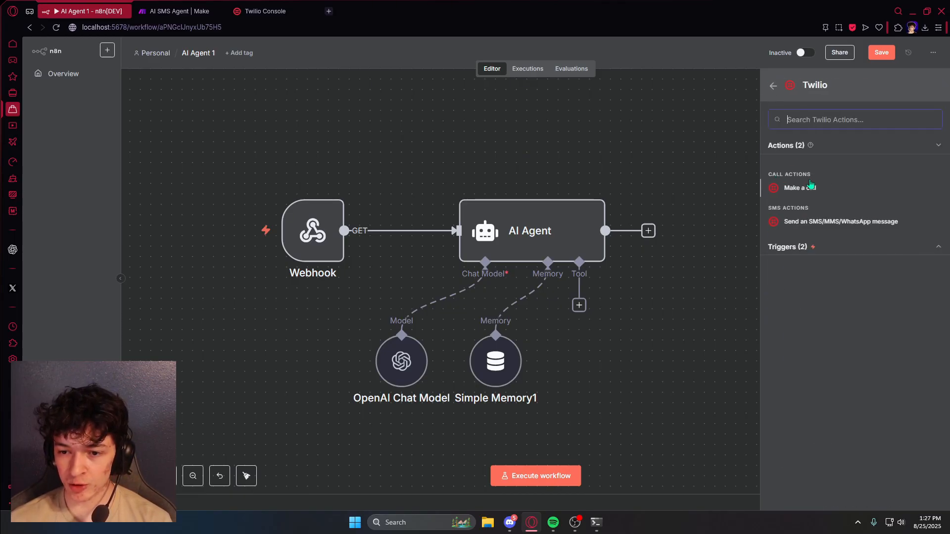
left_click(814, 224)
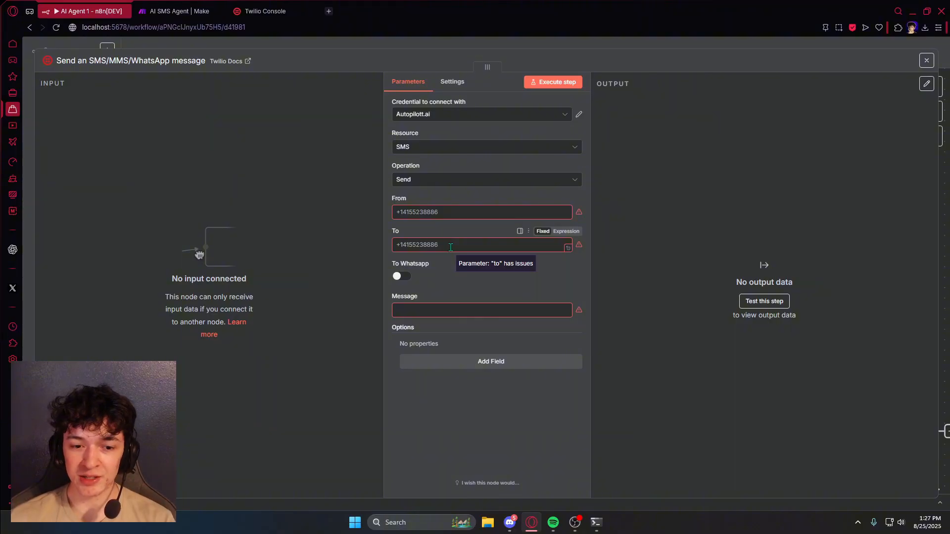
left_click(436, 305)
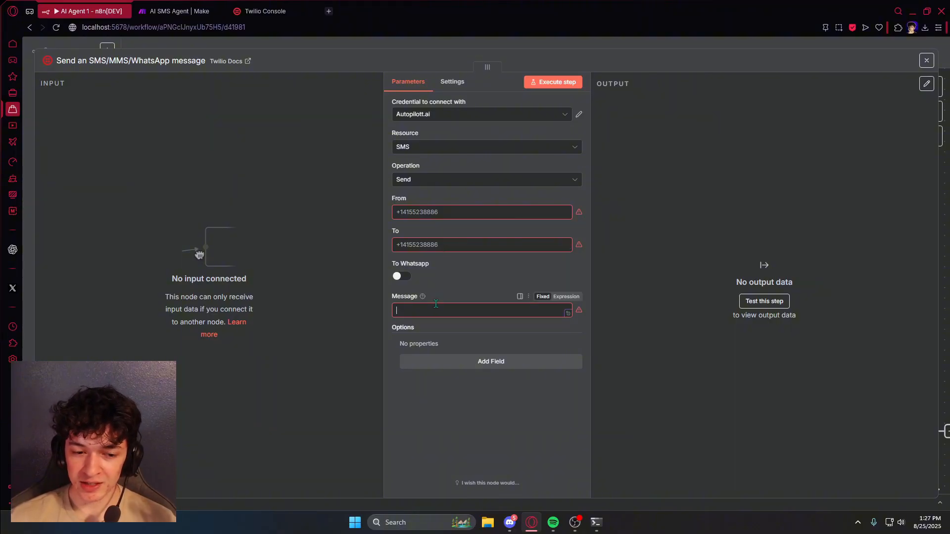
left_click(362, 45)
- Connect the Twilio SMS node after the AI Agent and search nodes for 'webhook'
scroll(599, 178, "down", 2)
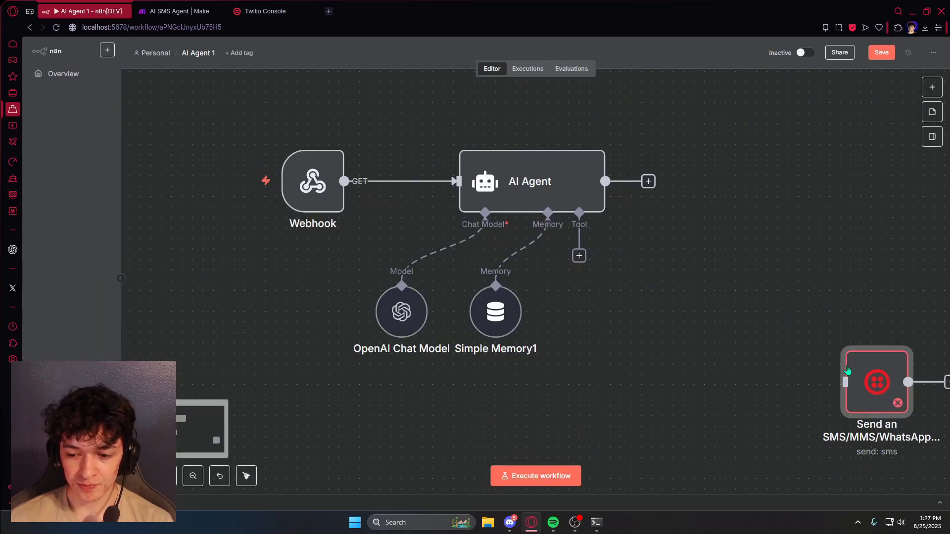
left_click_drag(865, 382, 739, 178)
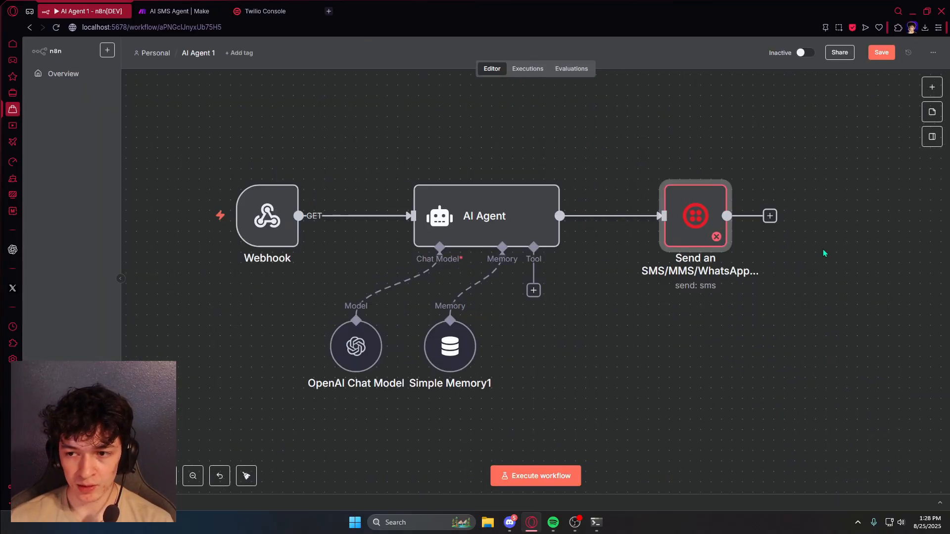
left_click_drag(825, 253, 655, 238)
left_click_drag(599, 180, 748, 176)
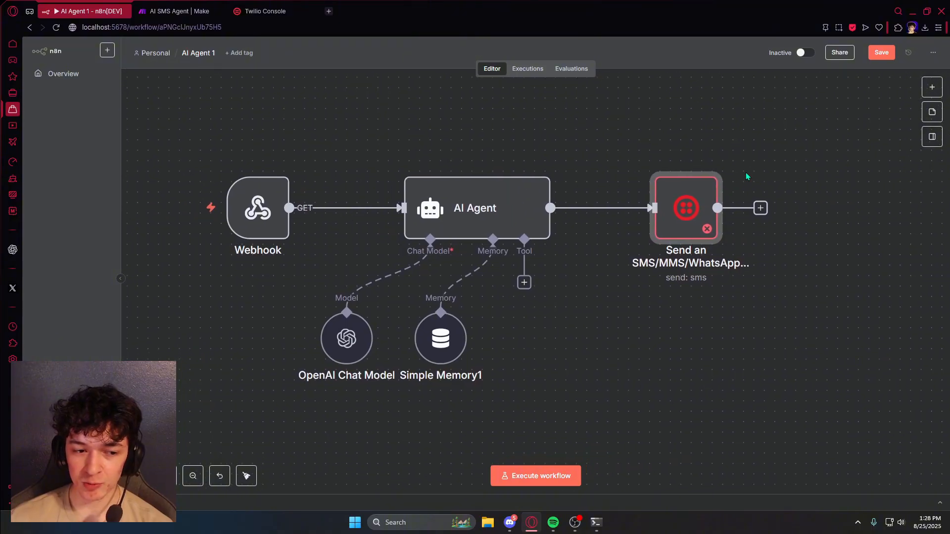
left_click(932, 88)
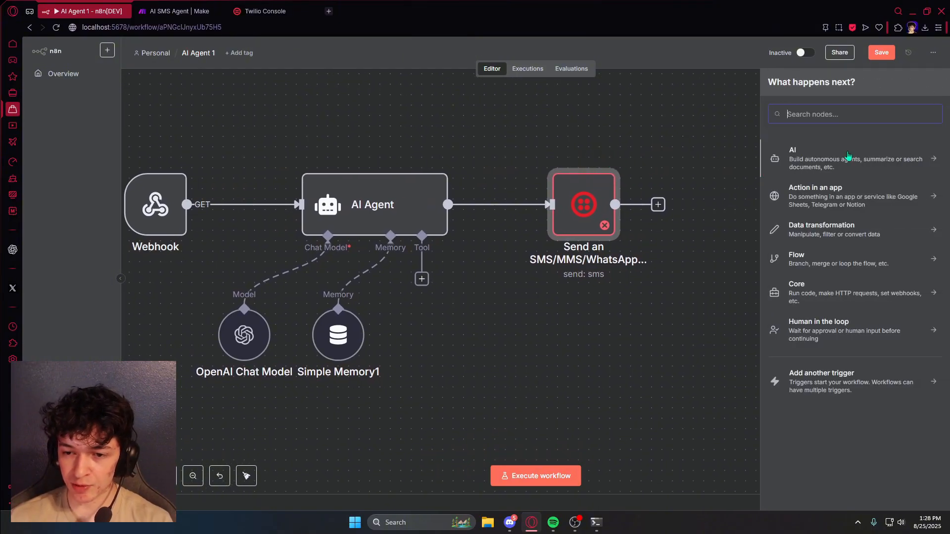
type("webh")
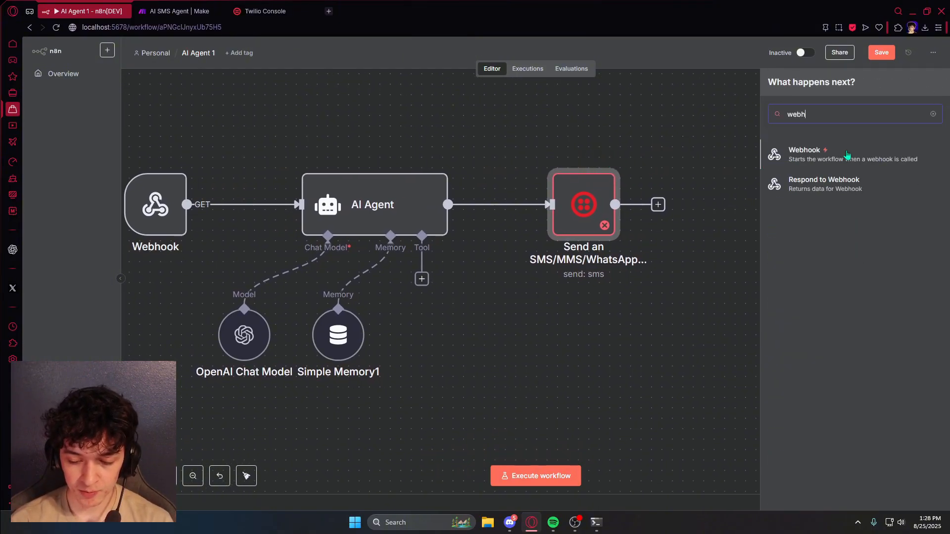
type("ook")
- Add a Respond to Webhook node with its Response Code changed from 200 to 204
left_click(824, 183)
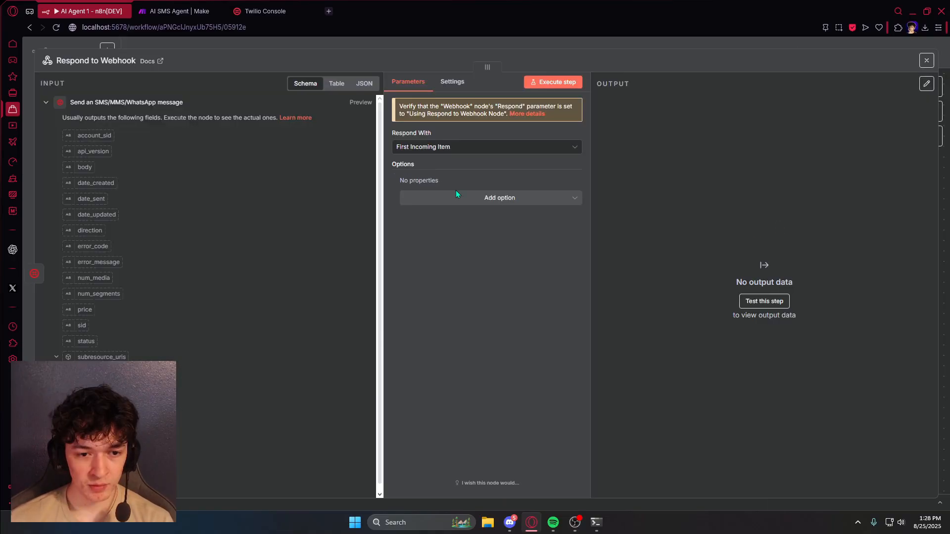
left_click(490, 198)
left_click(465, 228)
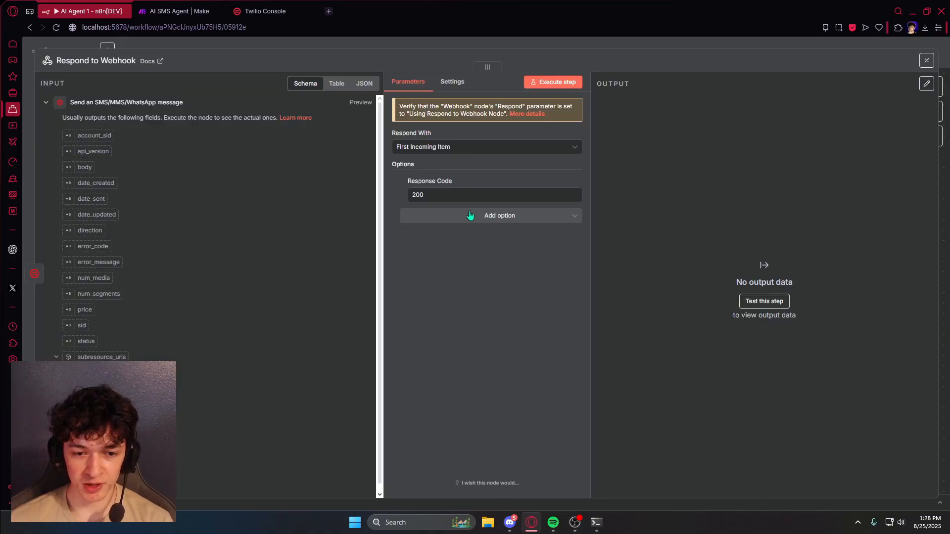
key("BackSpace")
type("4")
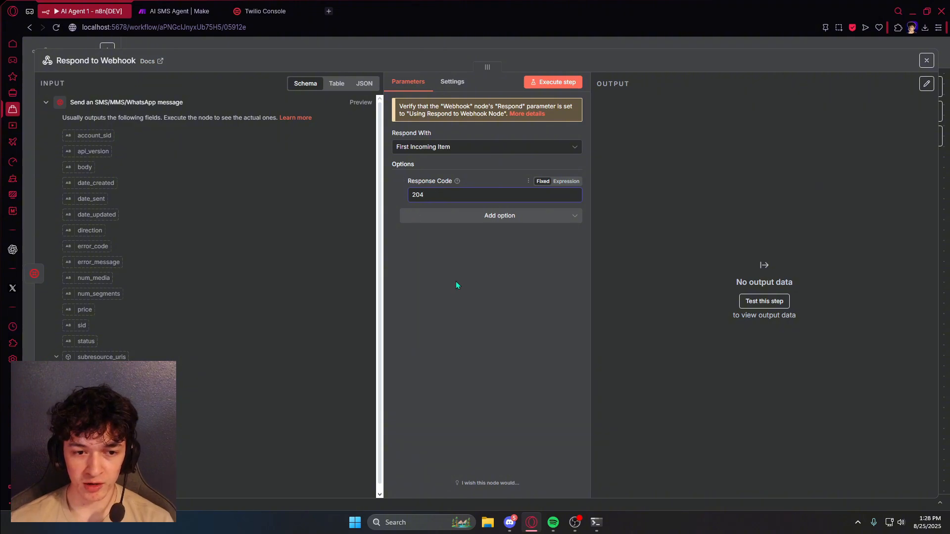
left_click(146, 44)
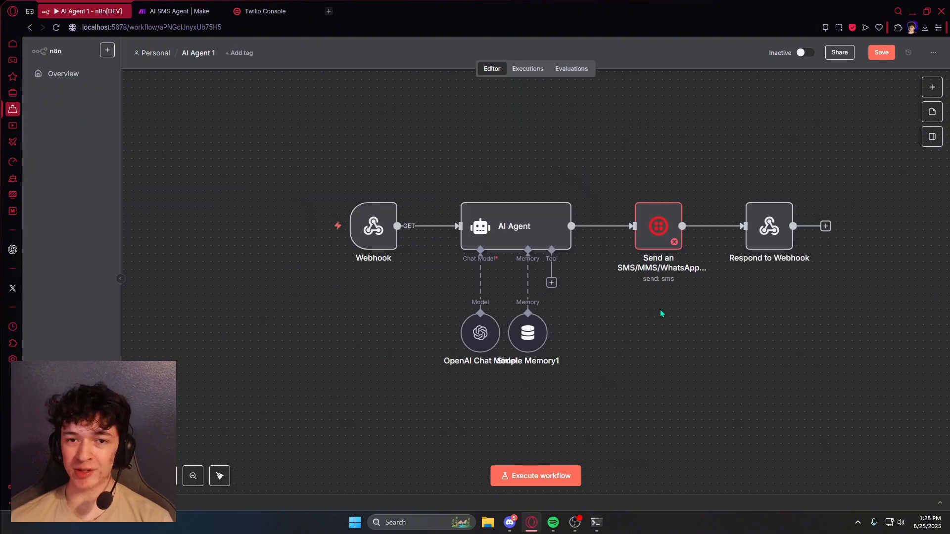
- Open the AI Agent's tools list and close it without adding a tool
left_click(552, 282)
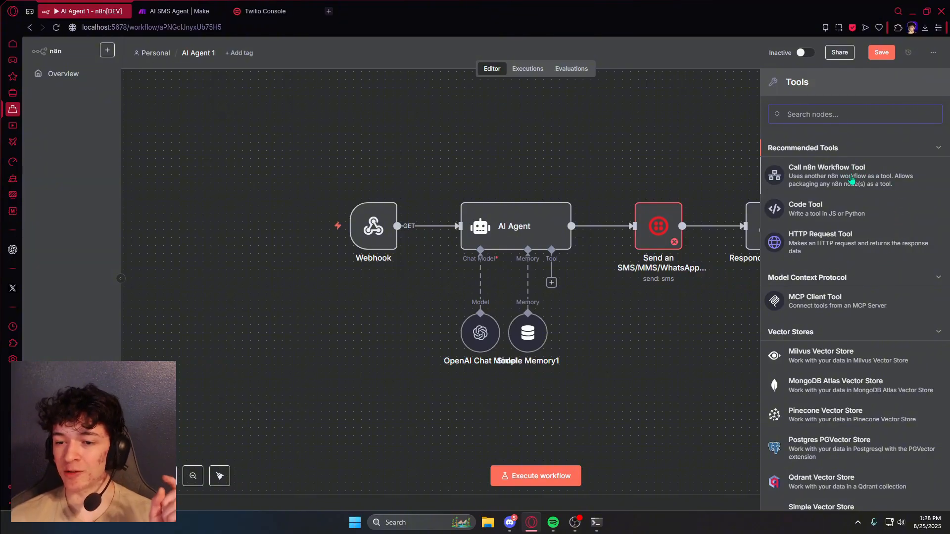
left_click(669, 137)
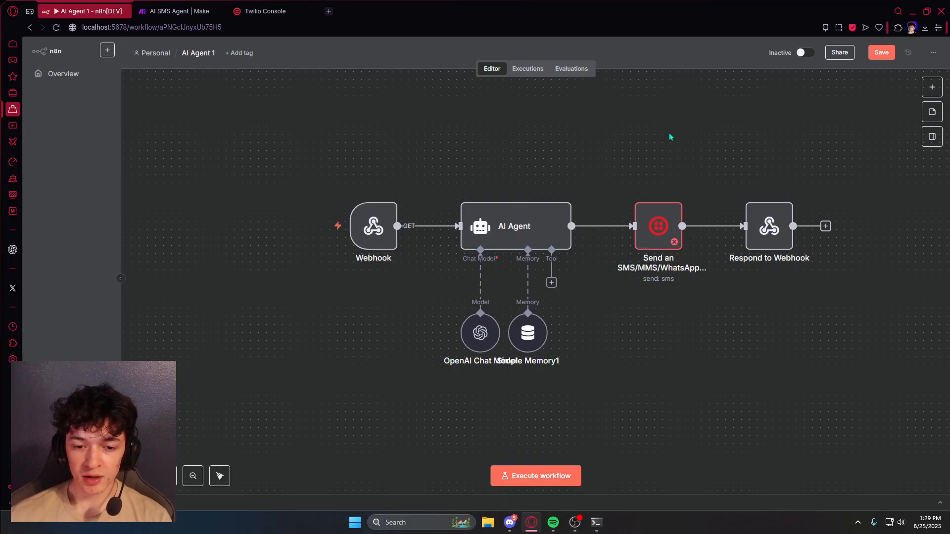
scroll(592, 178, "up", 1)
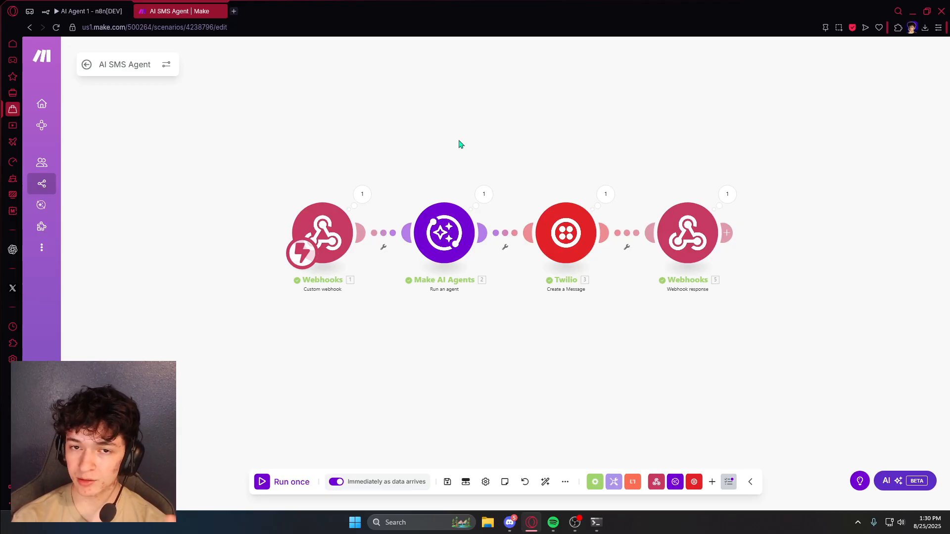
- Start a new Make scenario with a Webhooks Custom webhook trigger module
mouse_move(459, 140)
left_mouse_down()
mouse_move(532, 140)
mouse_move(455, 150)
left_mouse_up()
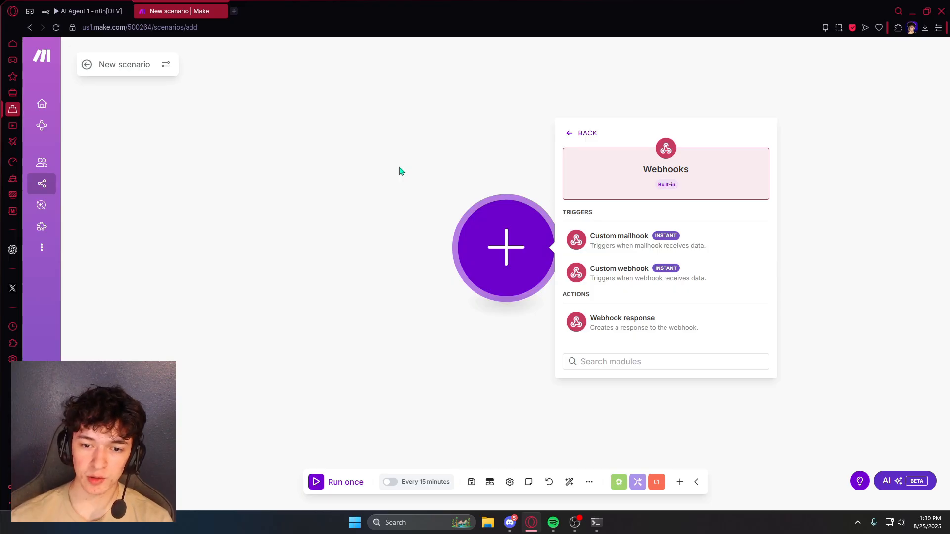
left_click(640, 280)
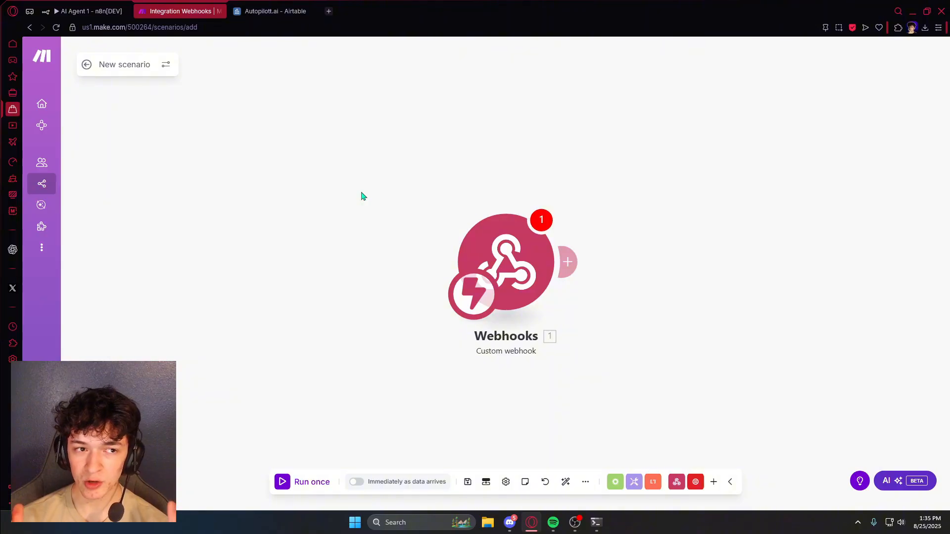
- Add a Run script action to the Airtable automation, replacing the default code with the webhook fetch script
left_click(253, 5)
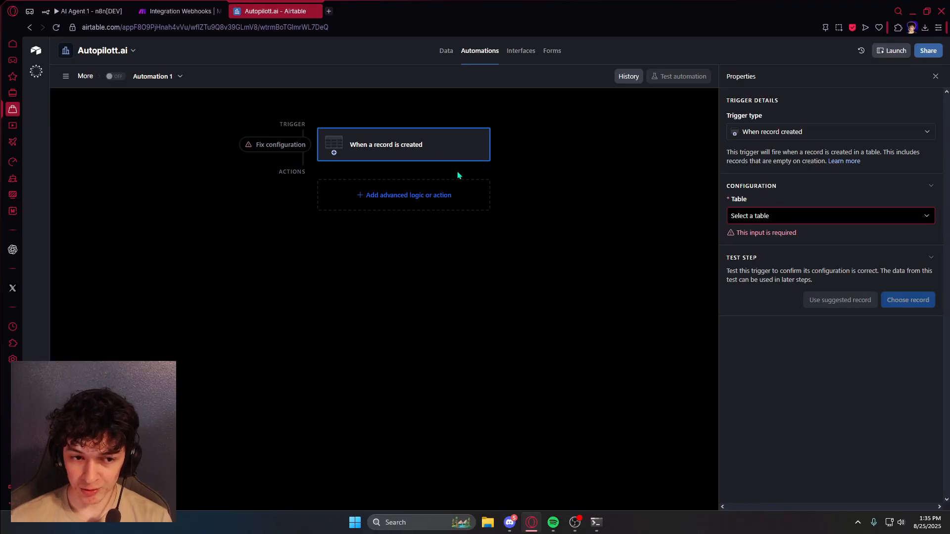
left_click(450, 197)
left_click(375, 420)
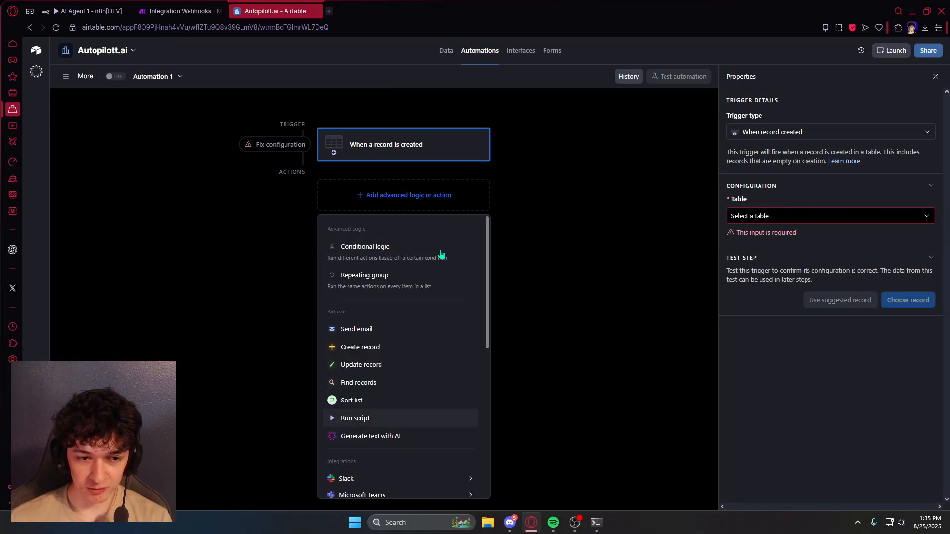
key("ctrl+a")
key("BackSpace")
type("let record = input.config(); let webhook = \"your webhook\"; let urlParams = record.Record_id;  let call = await fetch(`${webhook}?recordID=${urlParams}`);  console.log(call);")
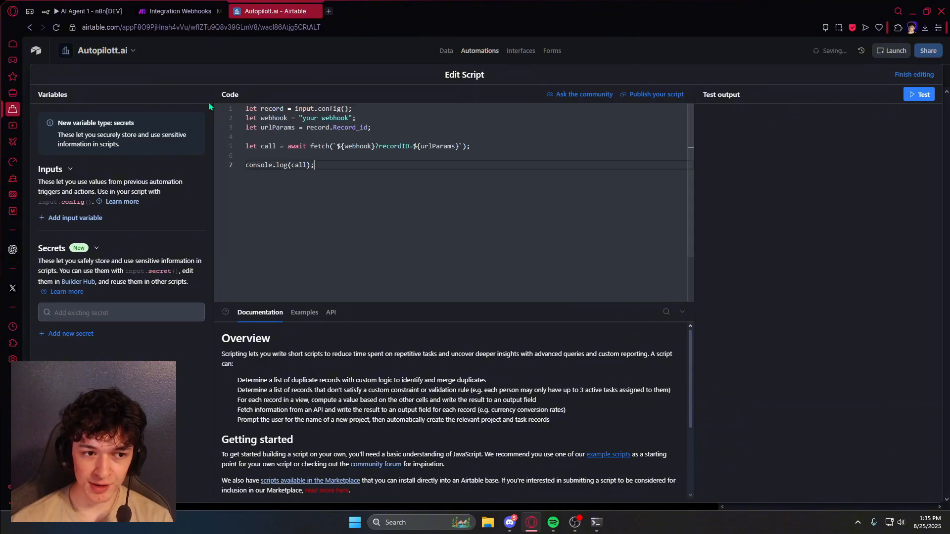
left_click(181, 7)
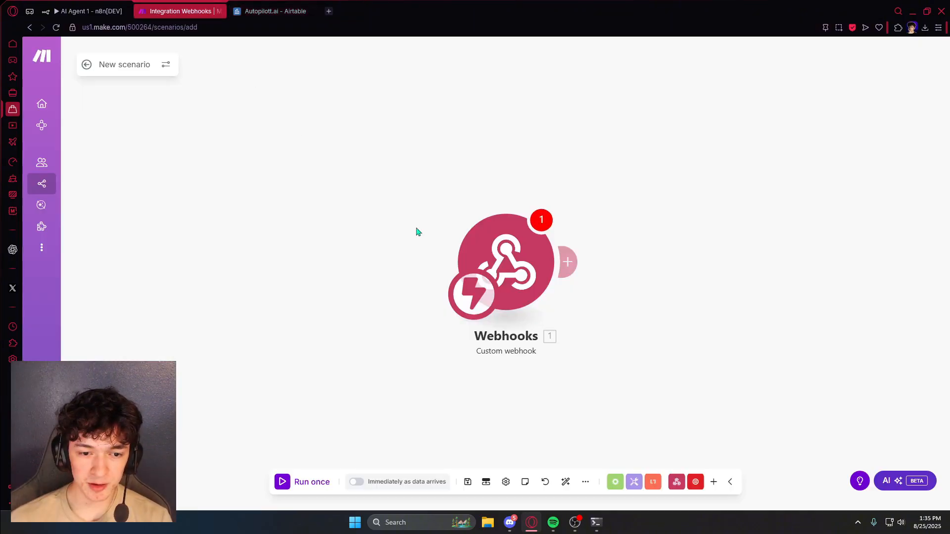
key("ctrl+Tab")
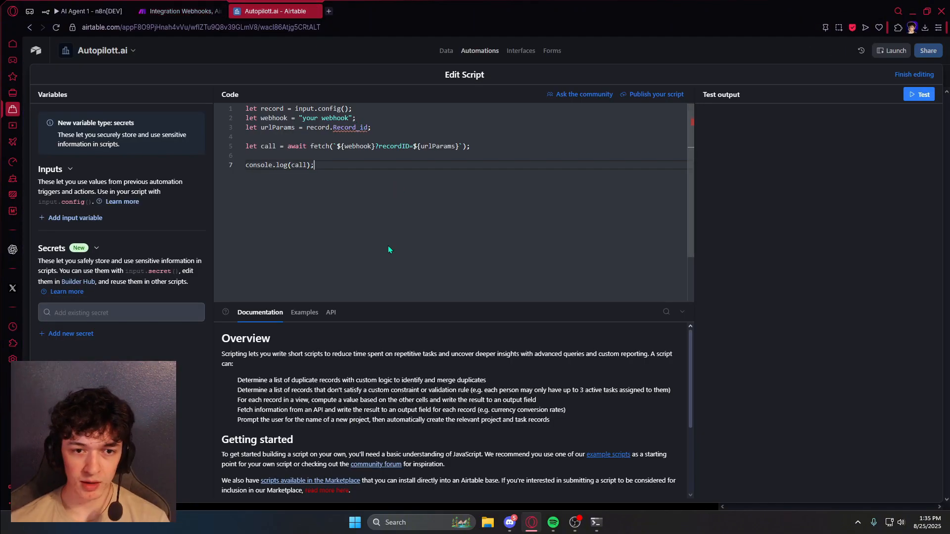
- Add a script input variable named Record_id
left_click(96, 222)
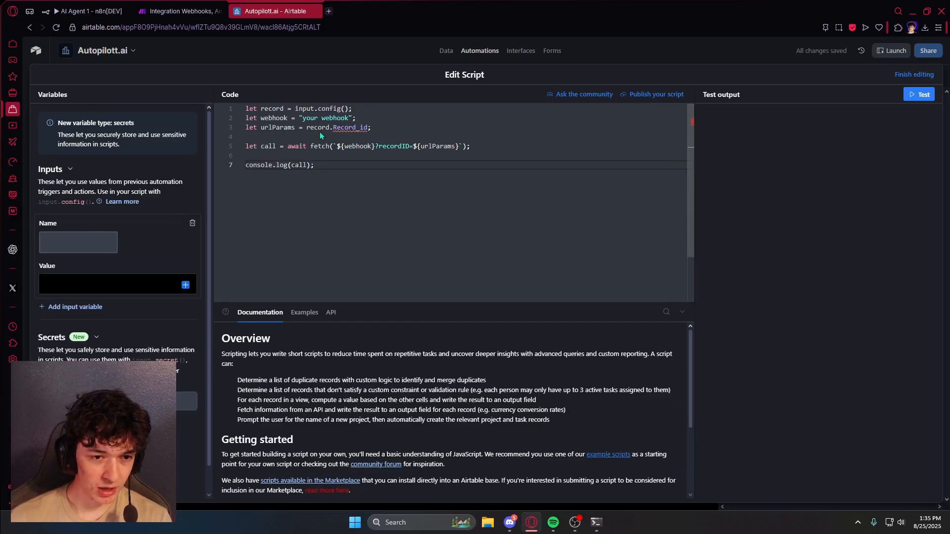
double_click(335, 128)
key("ctrl+c")
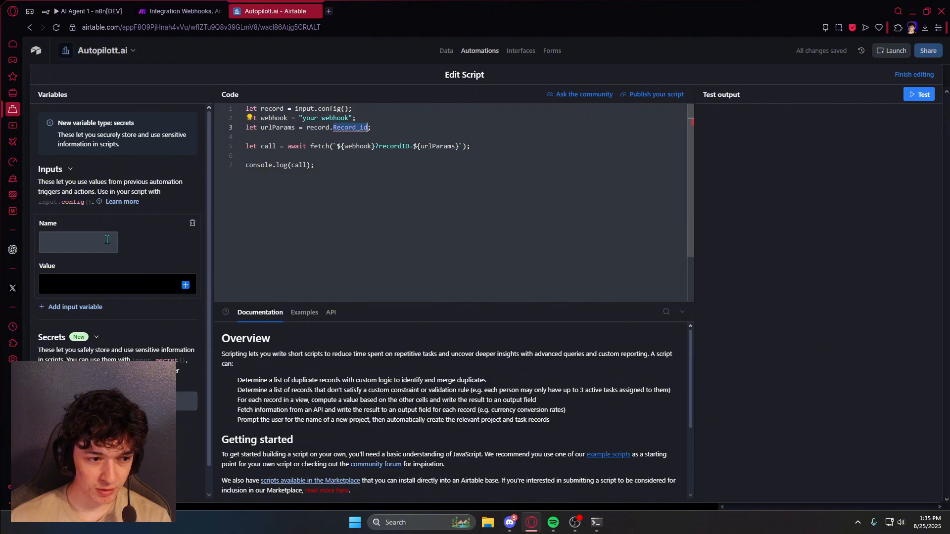
left_click(73, 239)
key("ctrl+v")
left_click(163, 284)
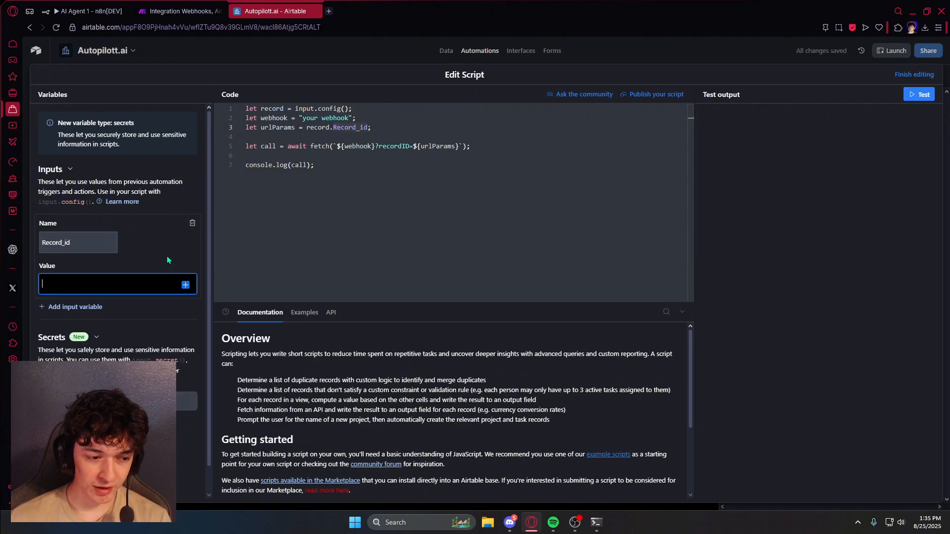
left_click(178, 7)
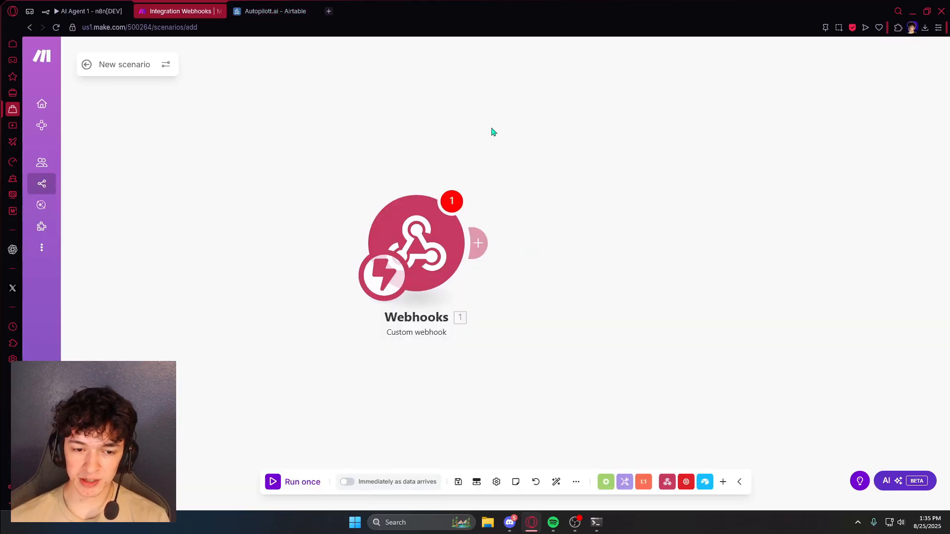
- Add an Airtable Get a Record module after the Custom webhook
left_click(478, 243)
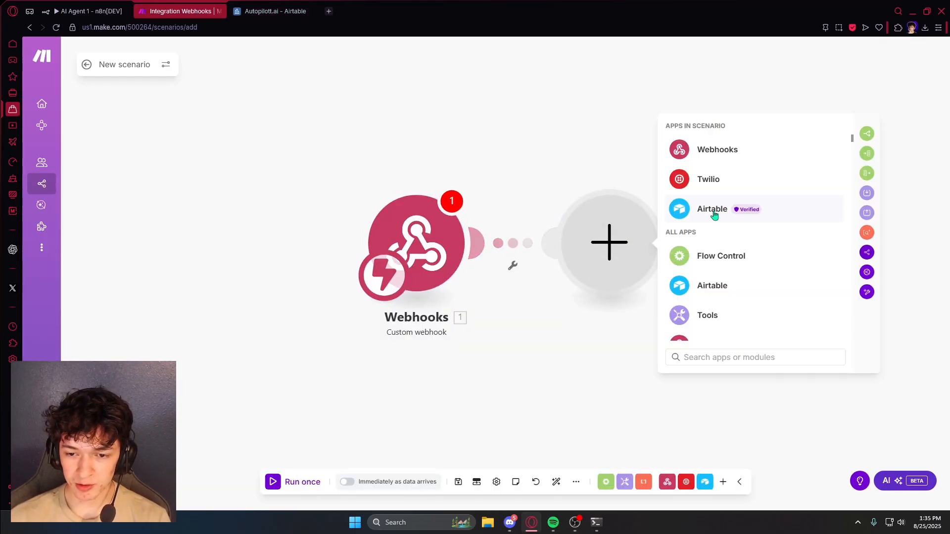
left_click(714, 214)
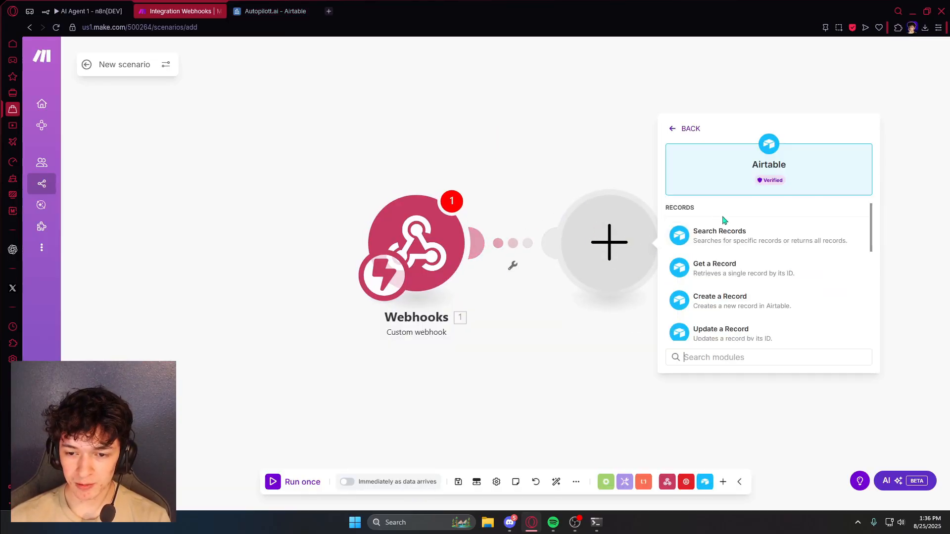
left_click(751, 272)
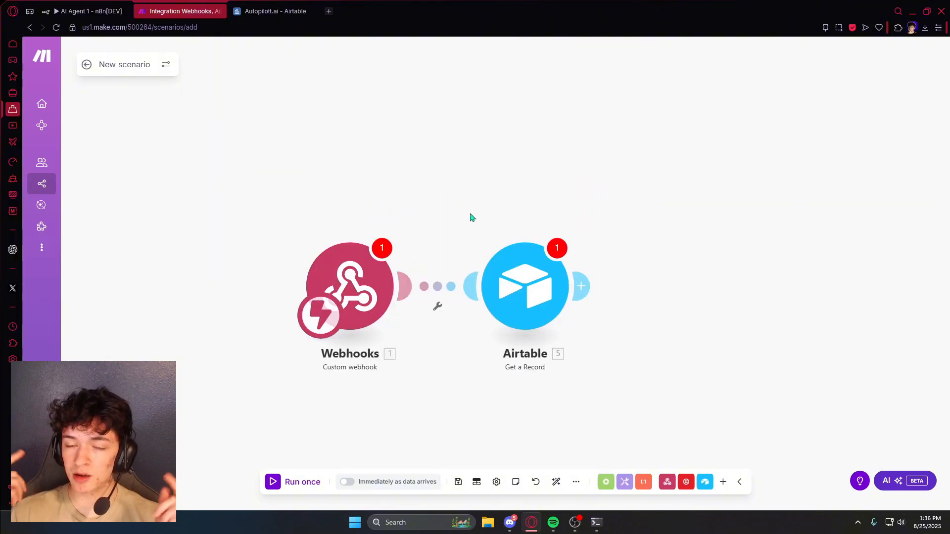
left_click_drag(488, 209, 516, 180)
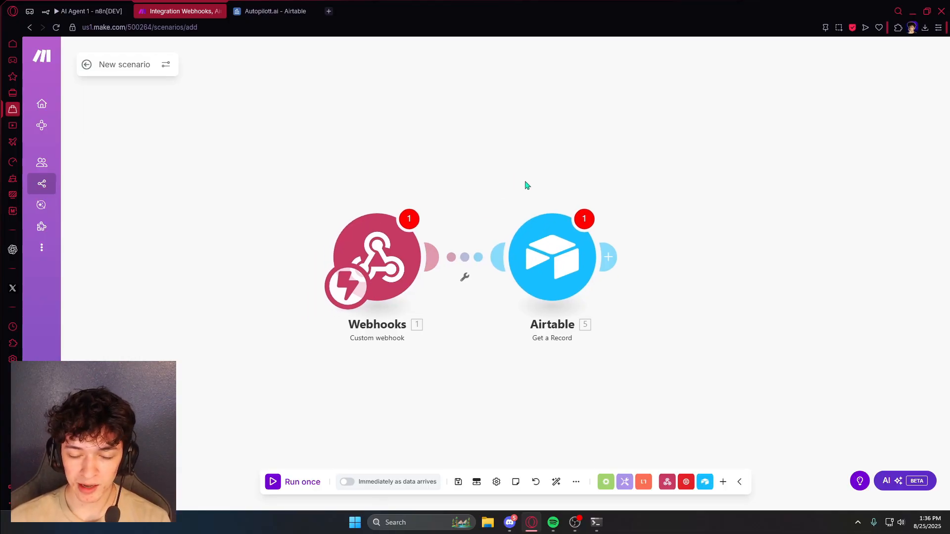
- Add a Twilio Create a Message module after Airtable with Message Body set to Create a Body
left_click(610, 256)
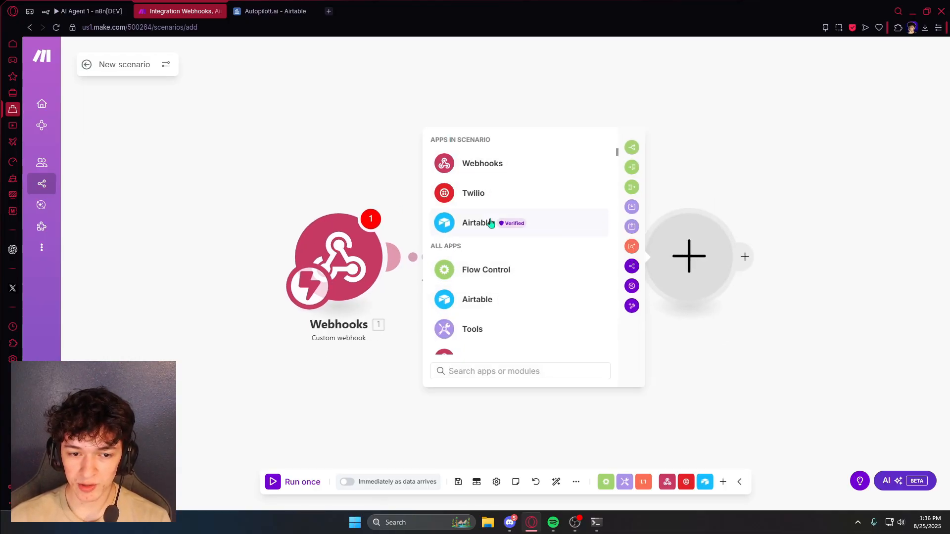
left_click(484, 194)
left_click(504, 256)
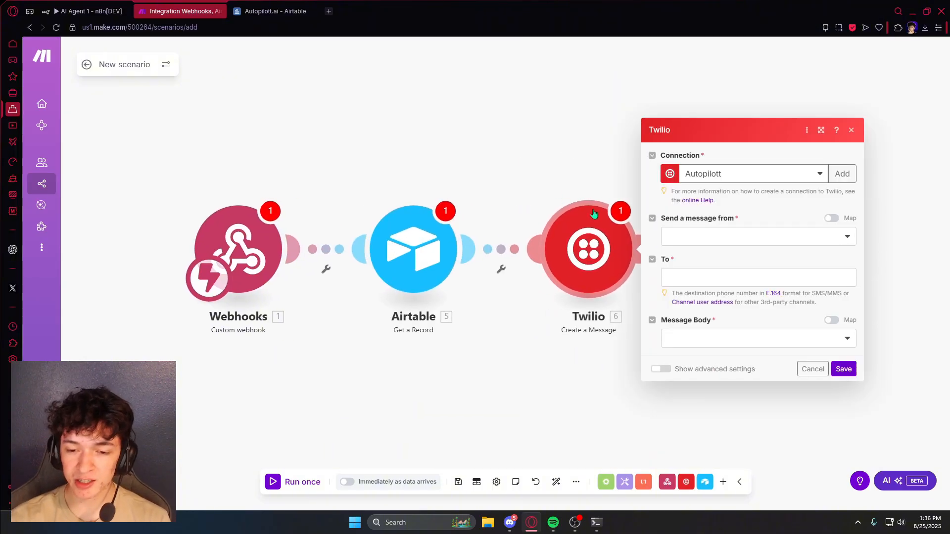
left_click(713, 341)
left_click(711, 356)
left_click(698, 348)
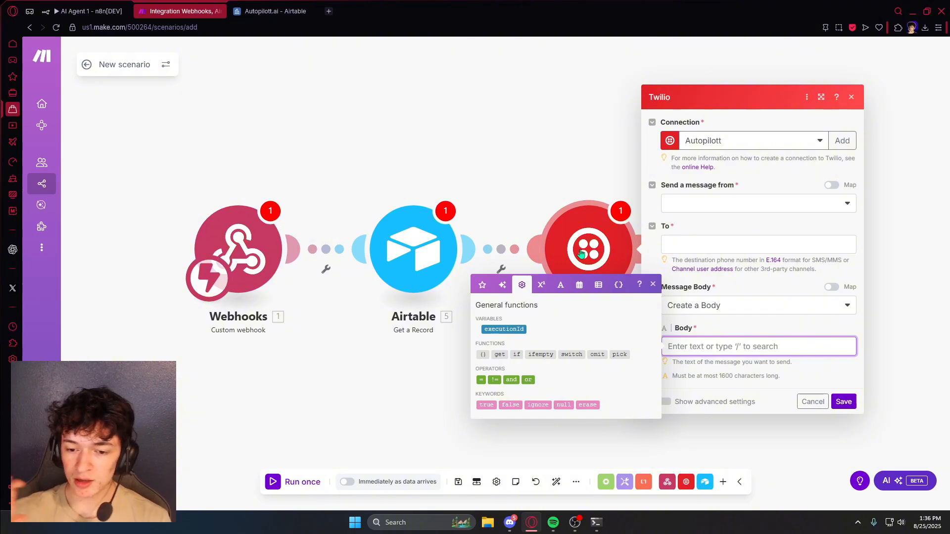
left_click(851, 97)
left_click_drag(589, 249, 812, 235)
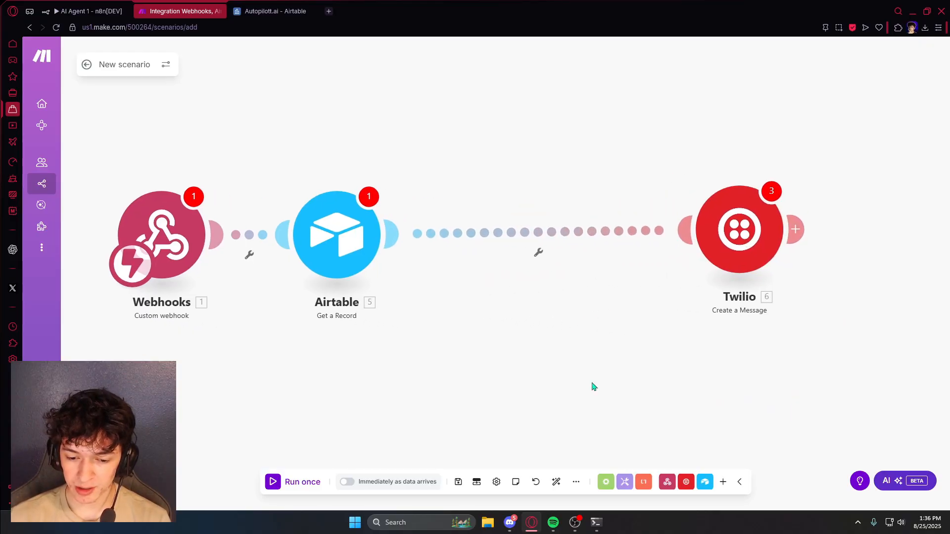
- Add an OpenAI 'Create a completion' module between the Airtable and Twilio modules
left_click(723, 482)
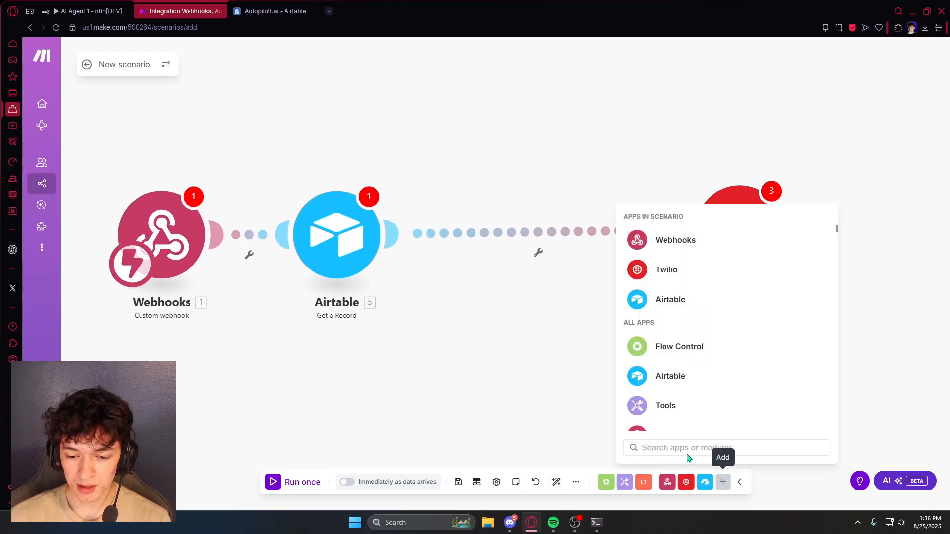
type("chat")
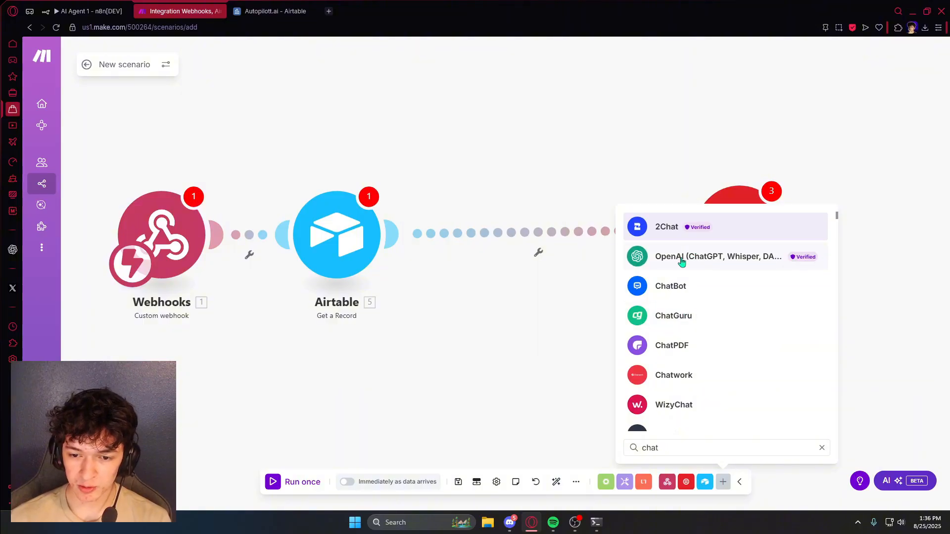
left_click(682, 257)
scroll(717, 350, "down", 3)
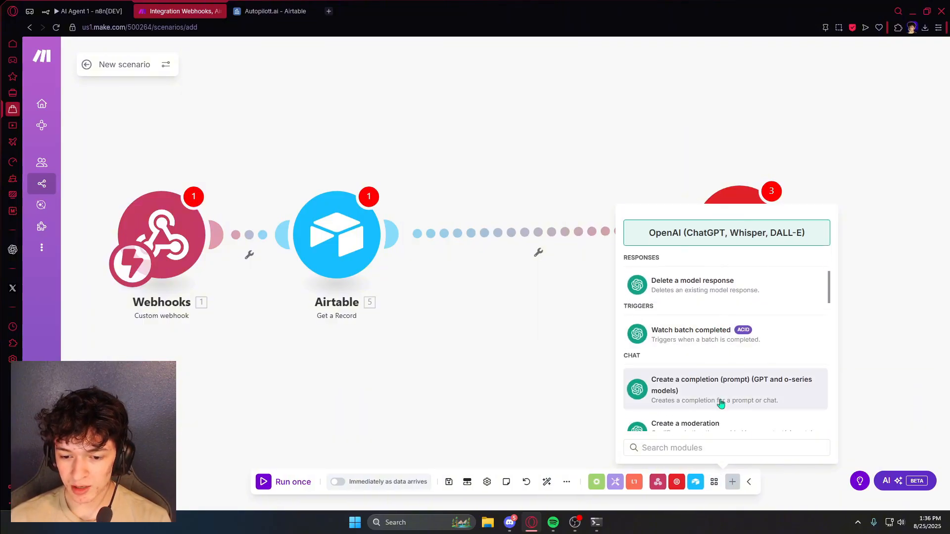
left_click(710, 397)
left_click(538, 243)
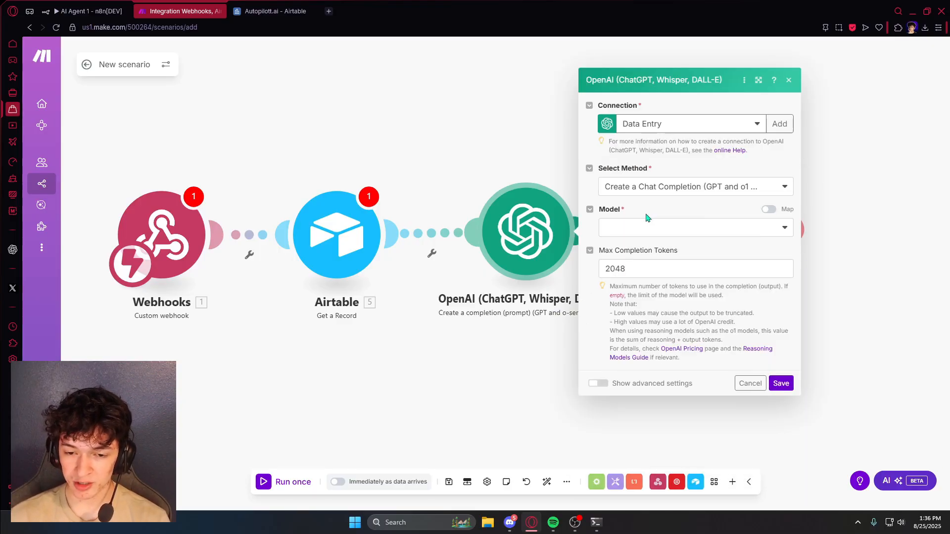
- Close the OpenAI module without choosing a model, then bring up the Twilio module's settings
left_click(663, 231)
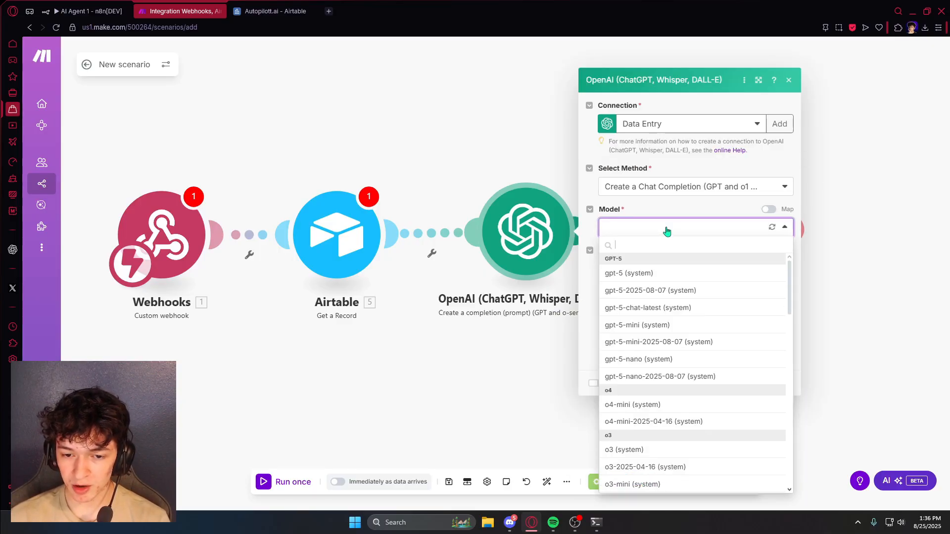
left_click(591, 227)
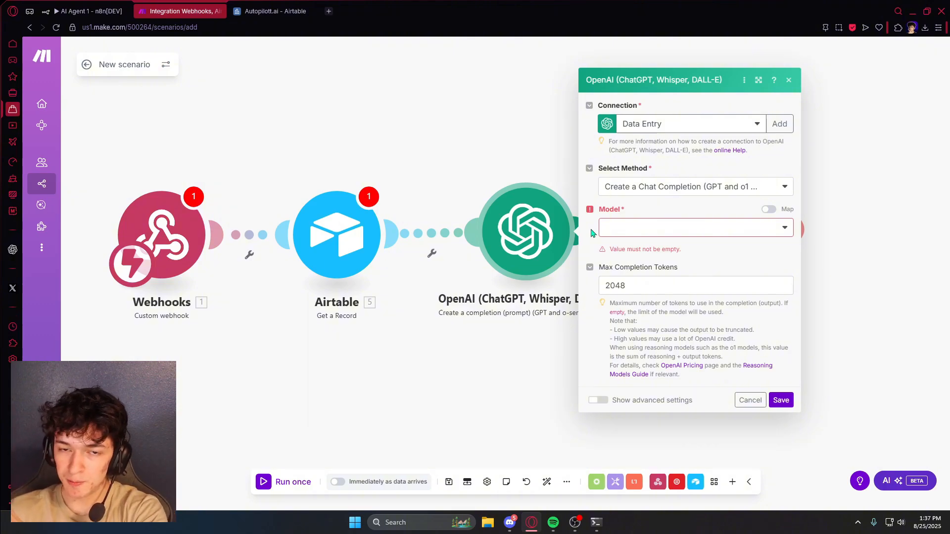
left_click(539, 130)
left_click_drag(722, 150, 544, 146)
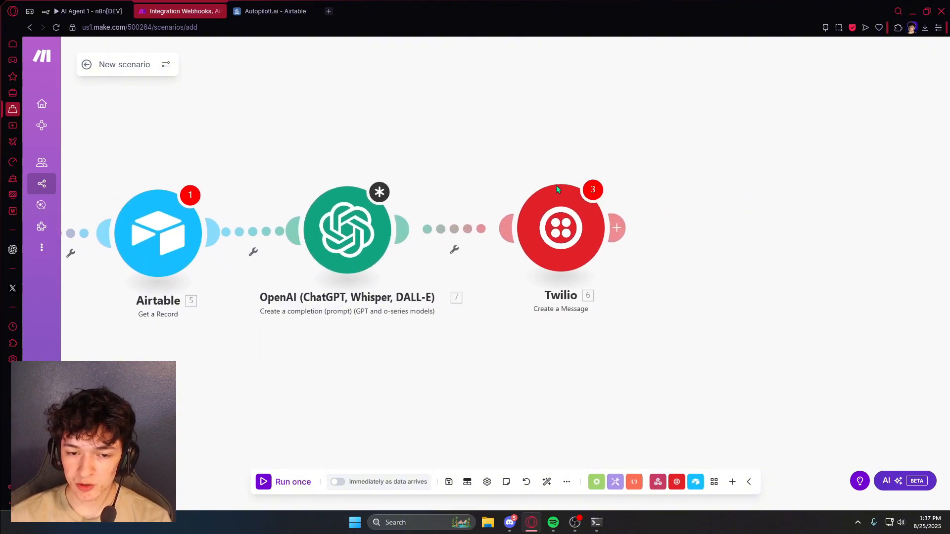
scroll(560, 187, "up", 1)
left_click(568, 257)
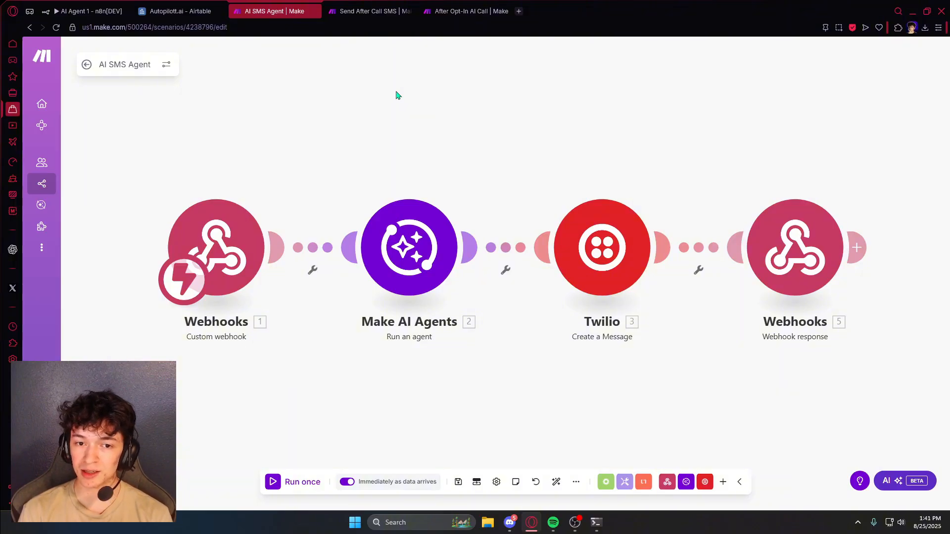
left_click(385, 10)
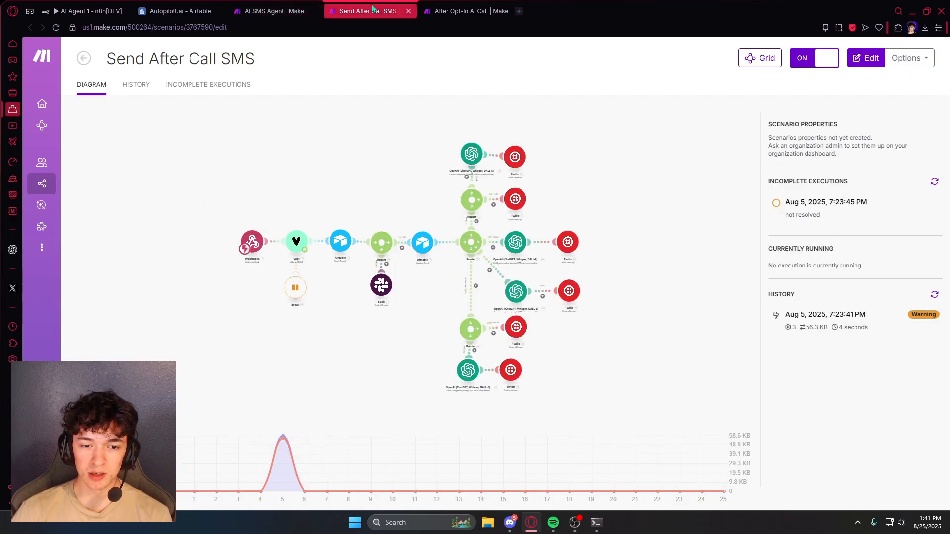
left_click(470, 11)
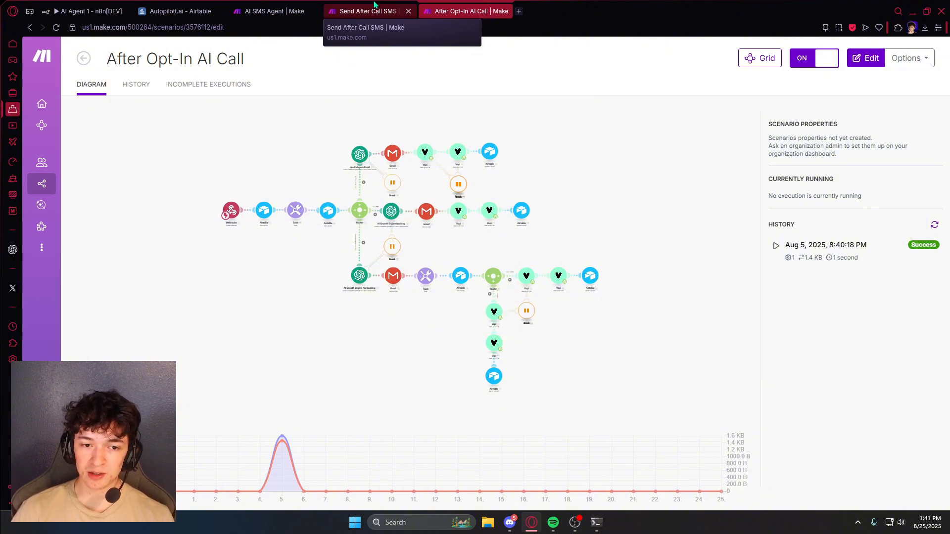
left_click(277, 9)
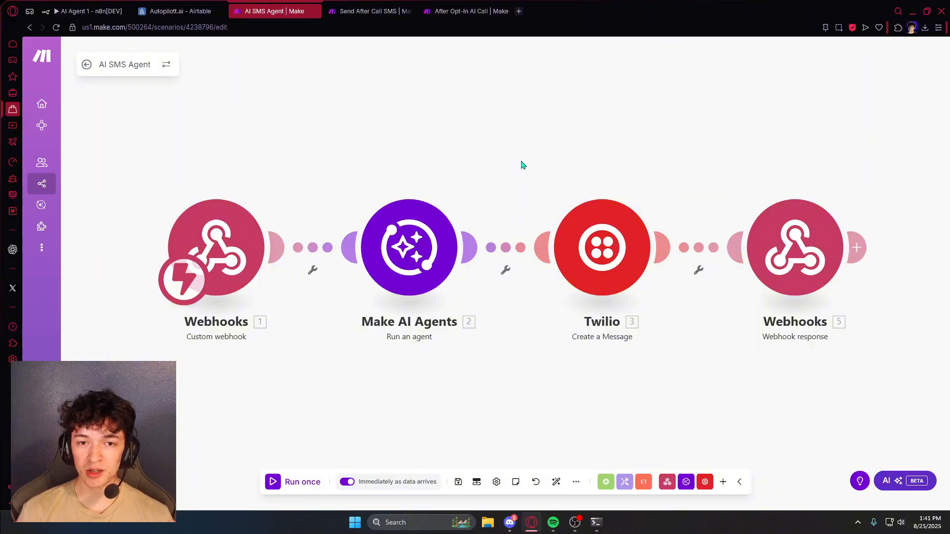